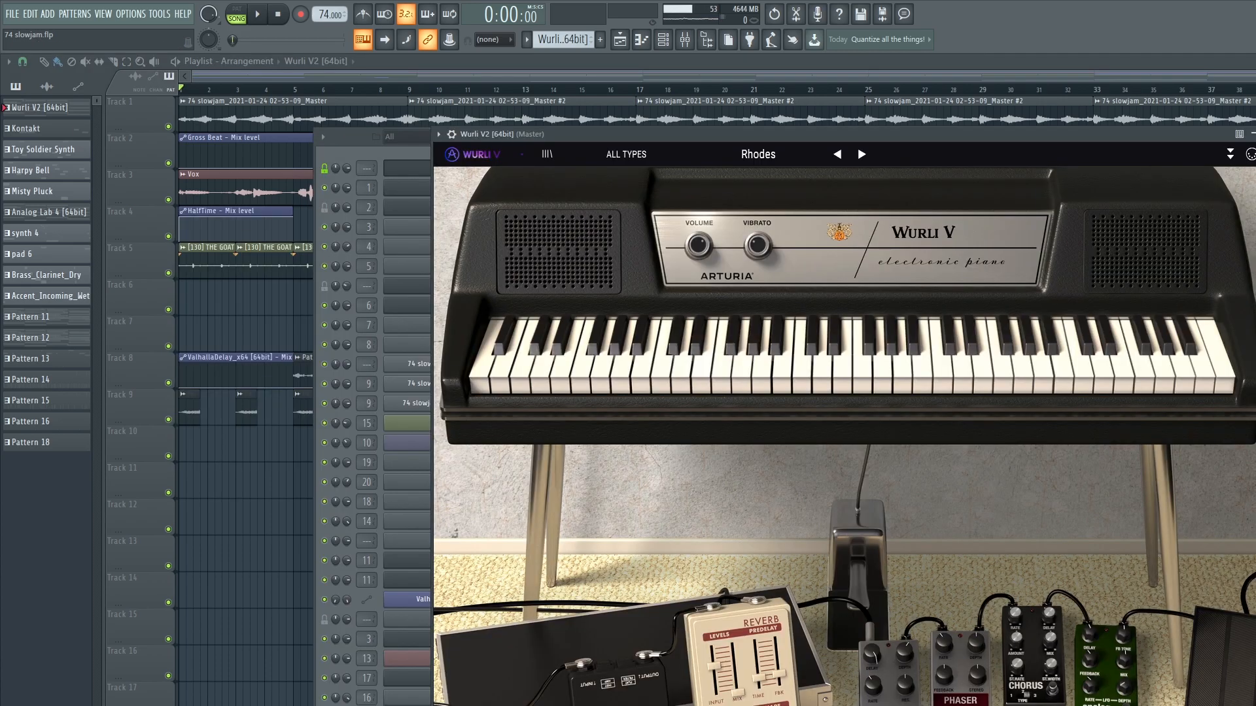
Step: Play the Wurli V2 pattern and examine its chord notes in the piano roll
left_click_drag(874, 139, 898, 138)
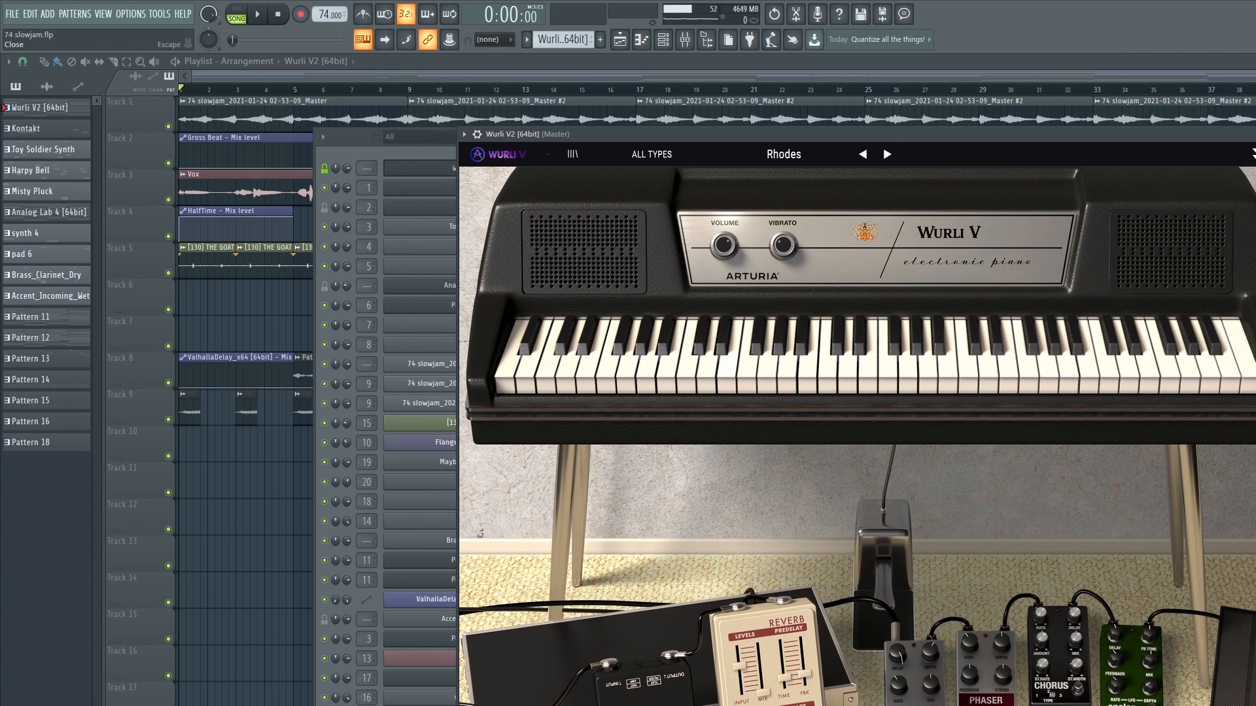
left_click(594, 136)
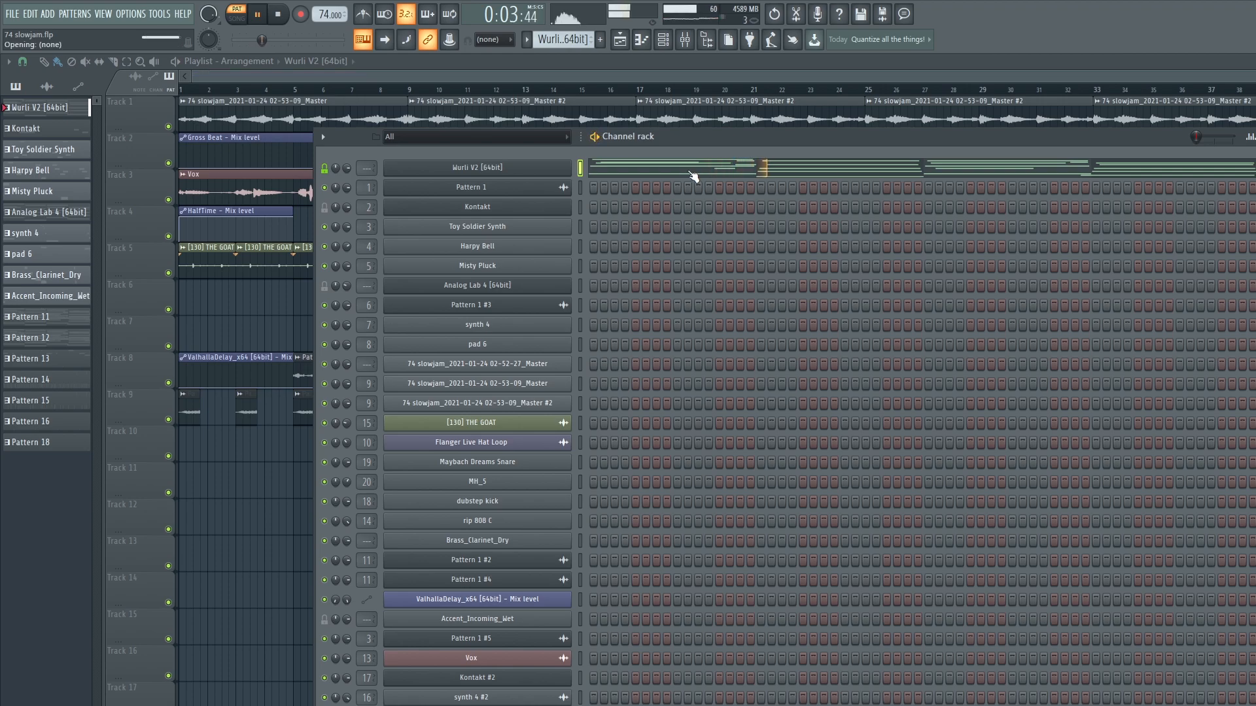
left_click(693, 176)
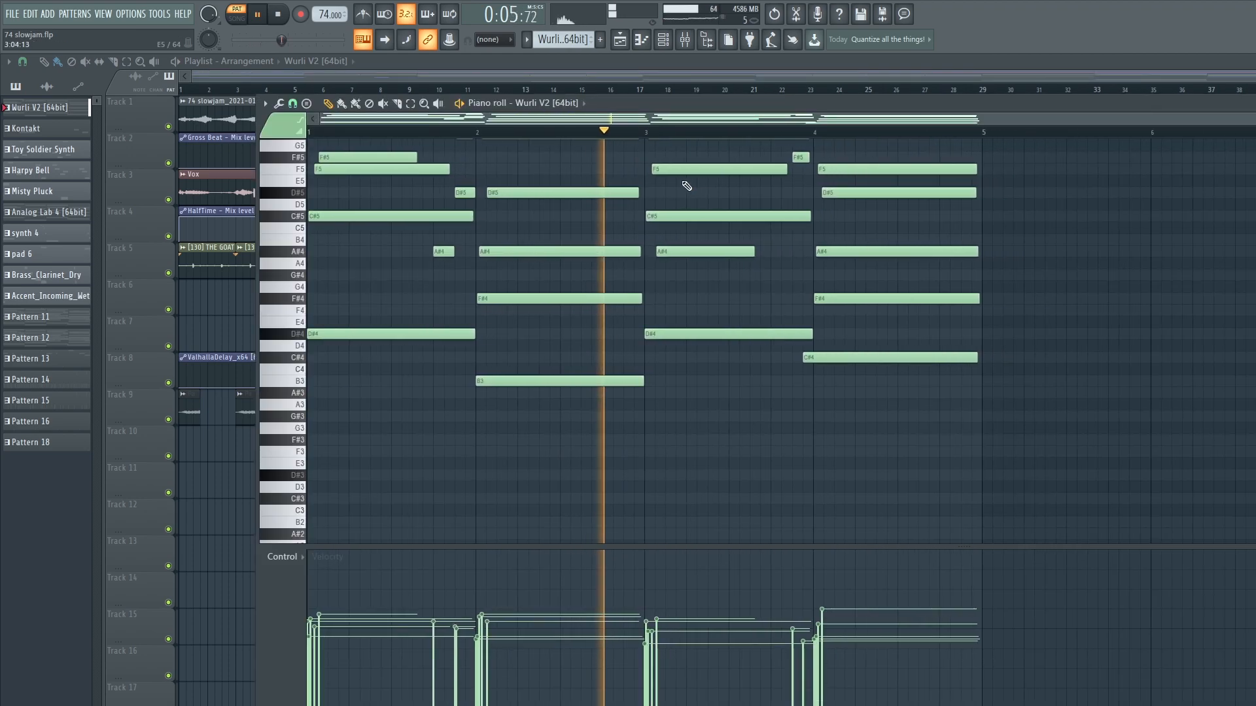
scroll(687, 189, "up", 1)
scroll(687, 196, "up", 1)
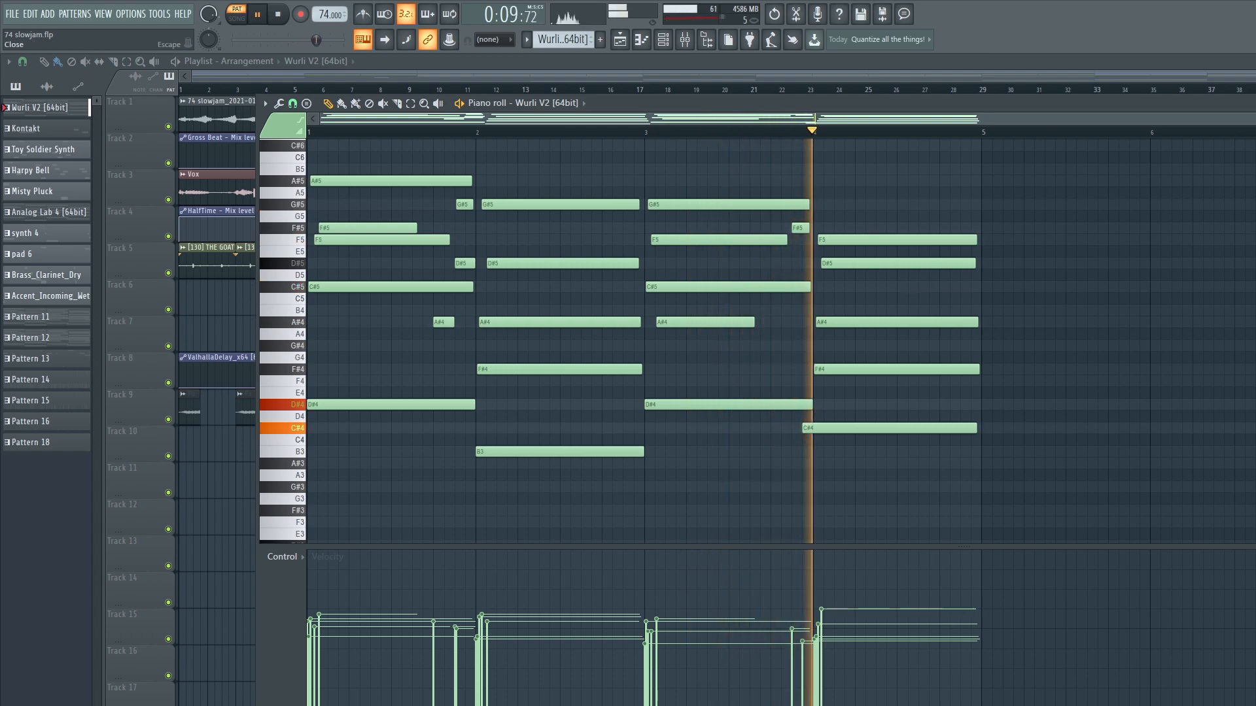
key("Escape")
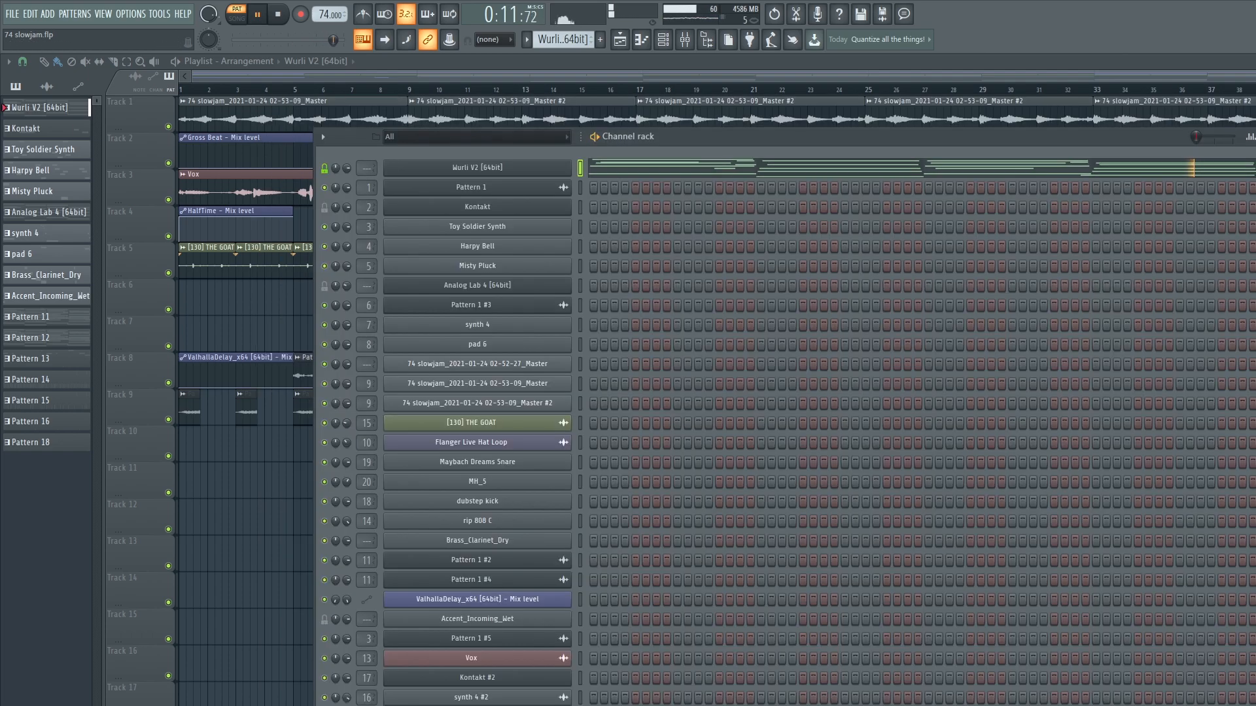
key("space")
Step: Inspect the WaveShell1, Rev PLATE-140, FabFilter Pro-Q 2 and Cassette effects on mixer track Insert 1
key("F9")
left_click(1162, 189)
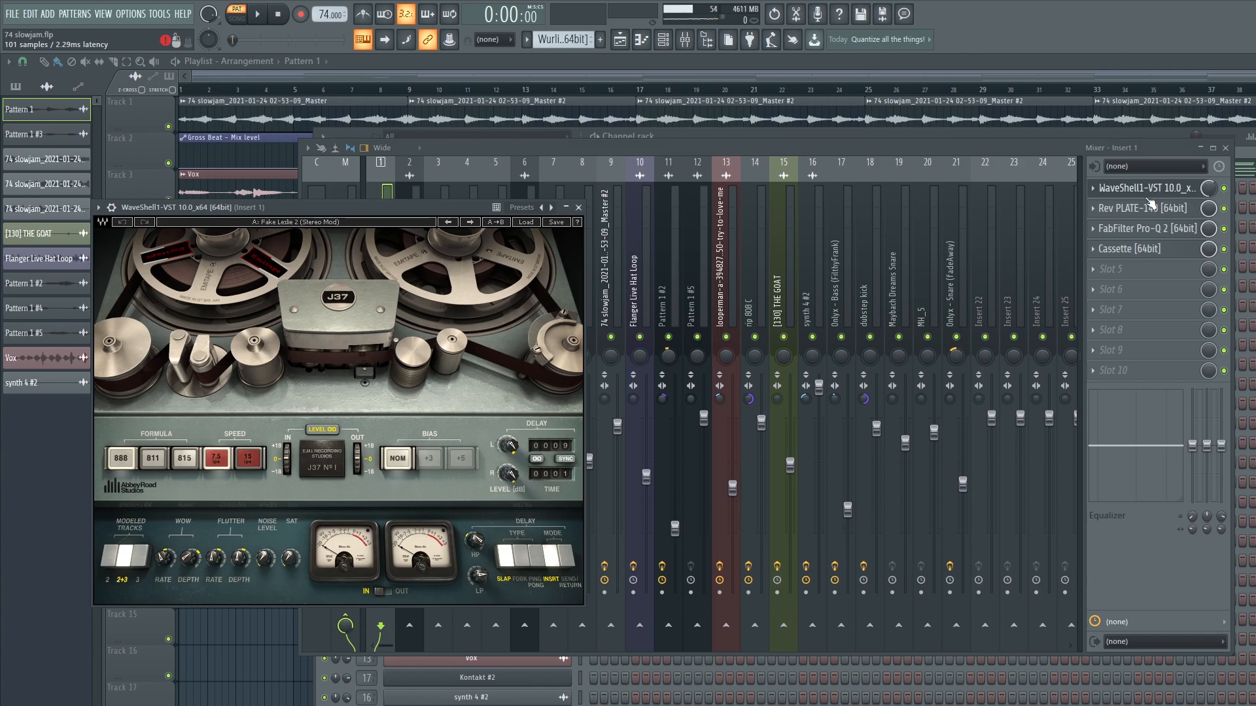
left_click(581, 209)
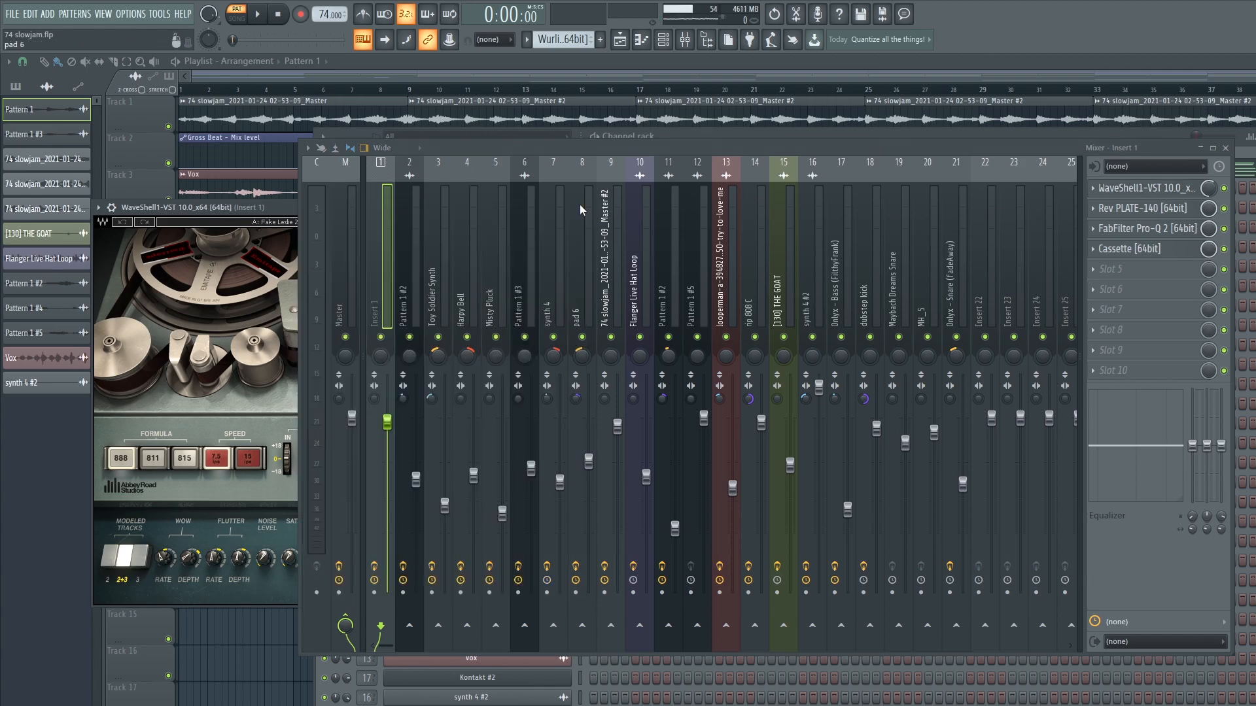
left_click(1148, 208)
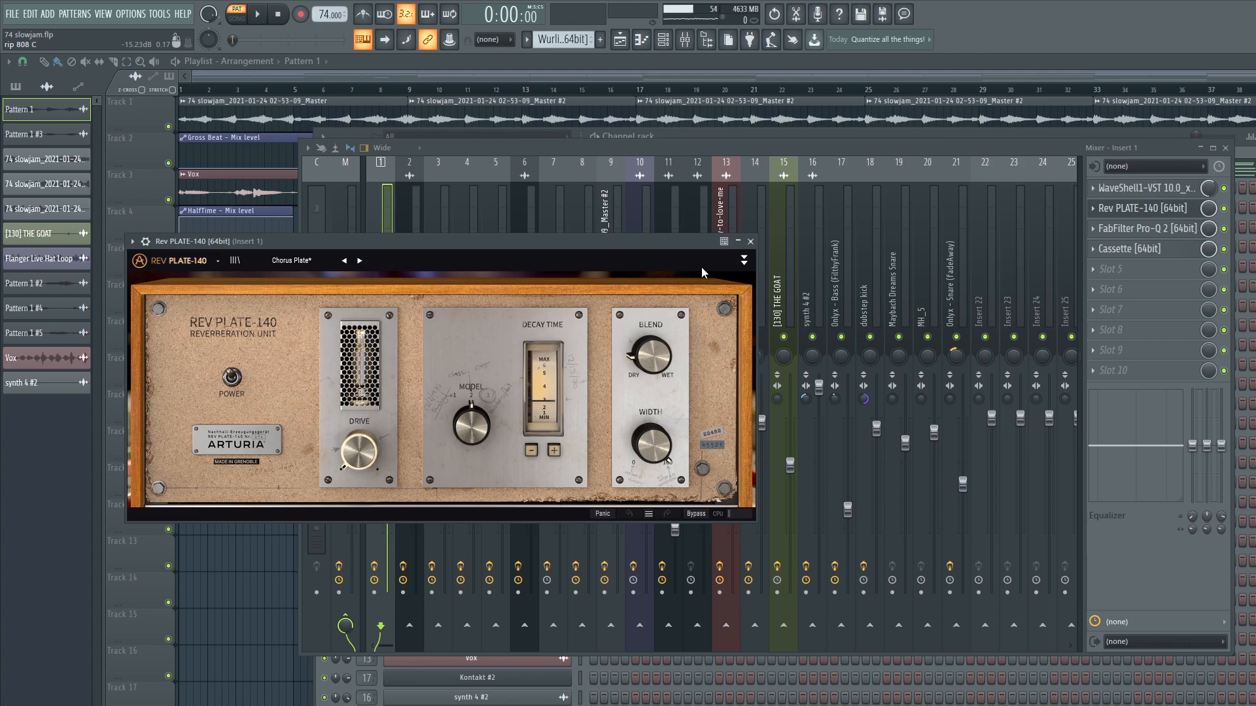
left_click(750, 241)
left_click(1143, 229)
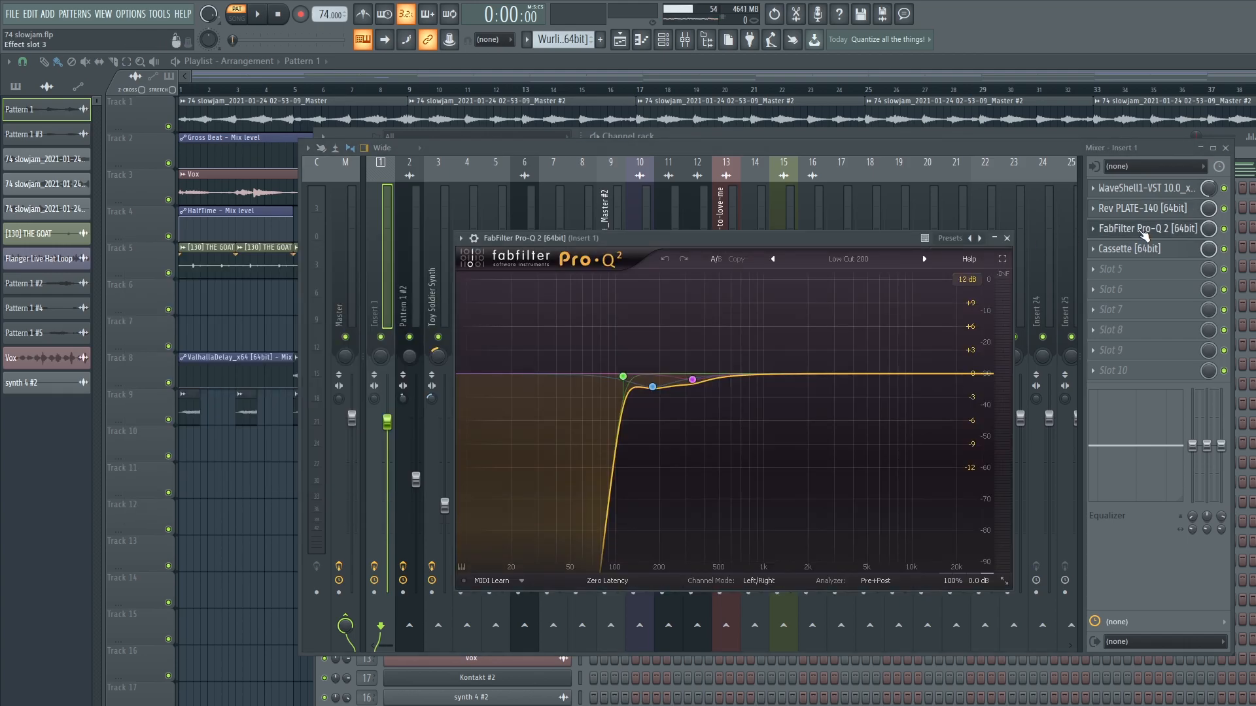
left_click(1009, 240)
left_click(1133, 250)
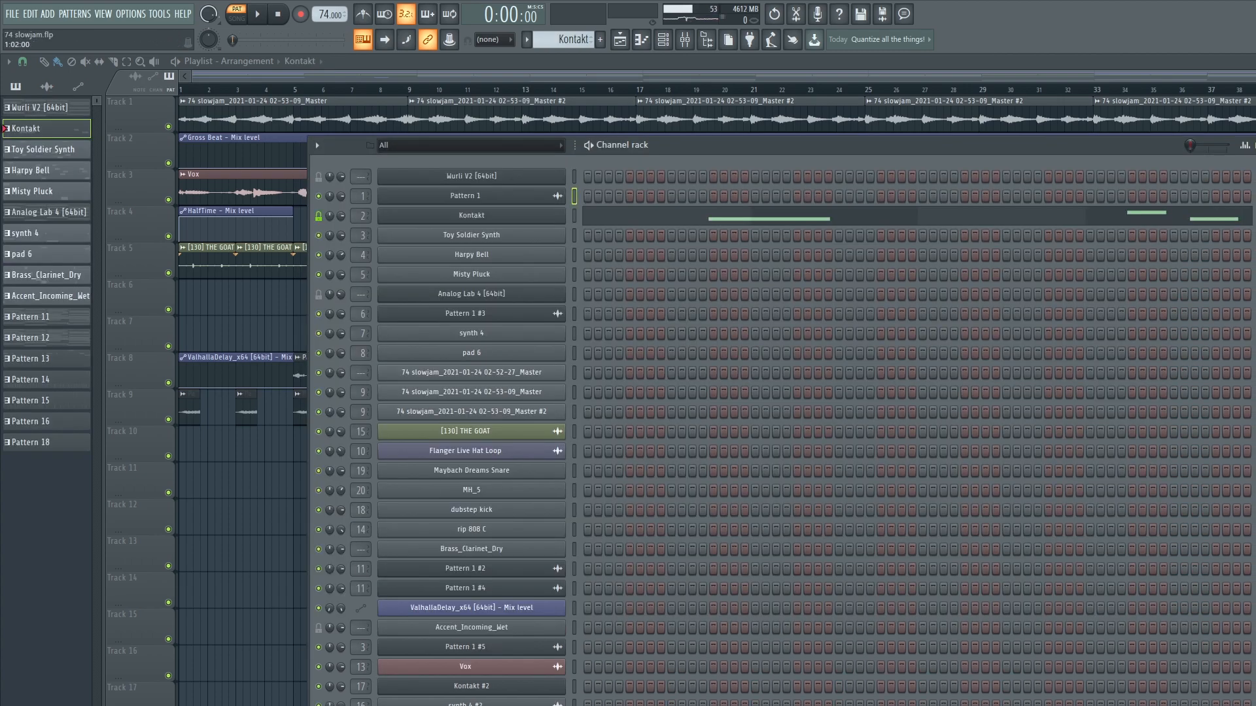
Step: Audition the Kontakt pattern and review the WaveShell3, ValhallaVintageVerb, Pro-Q 2, ValhallaDelay and Ghz Lohi 3 effects on its mixer track
key("space")
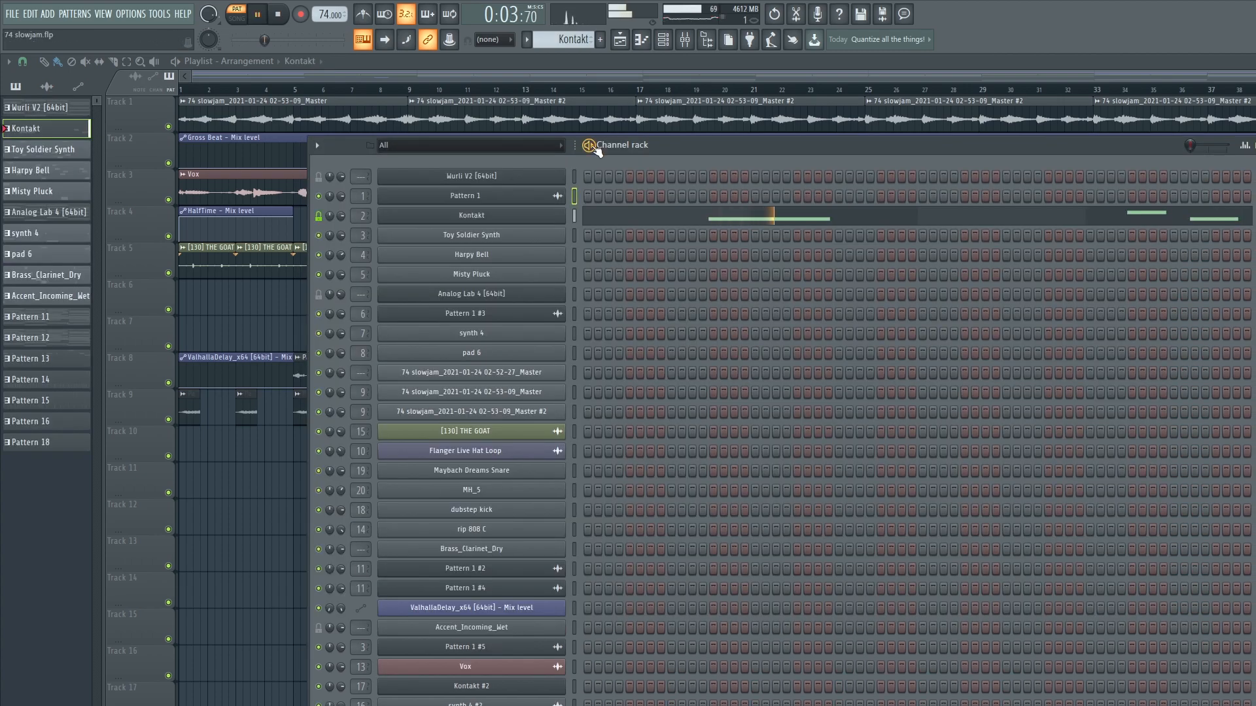
left_click(784, 216)
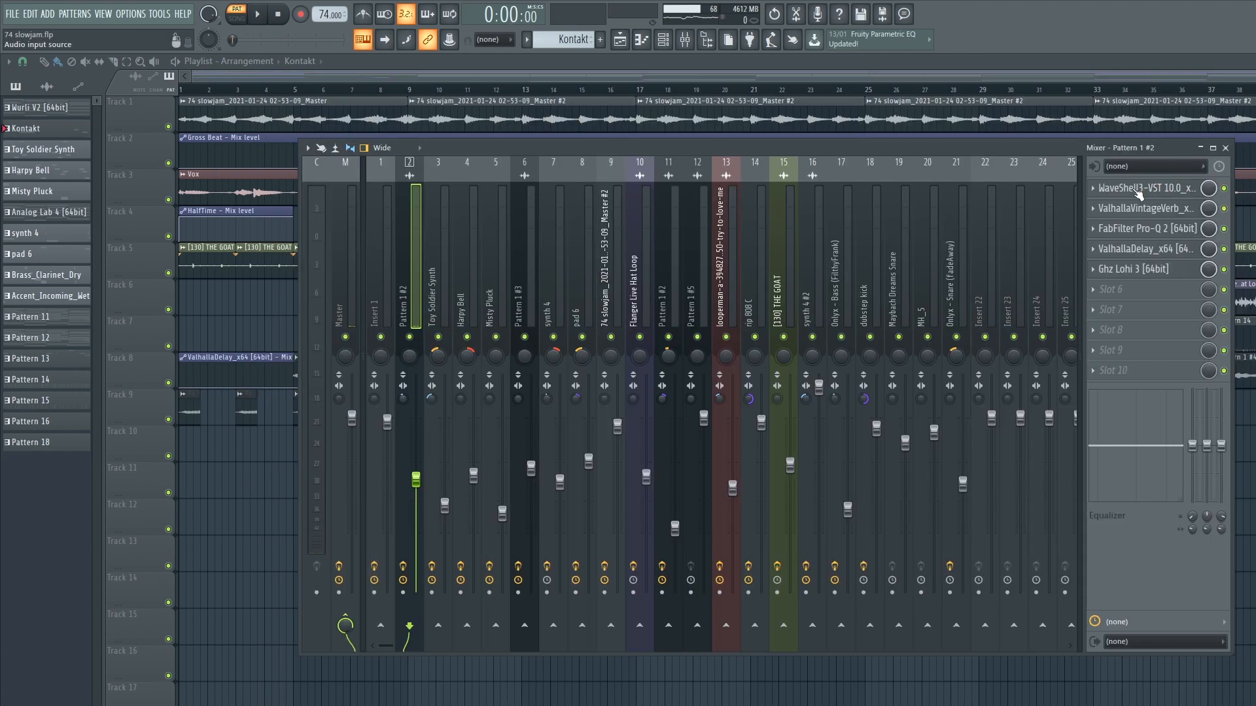
left_click(1125, 189)
left_click_drag(369, 241, 559, 178)
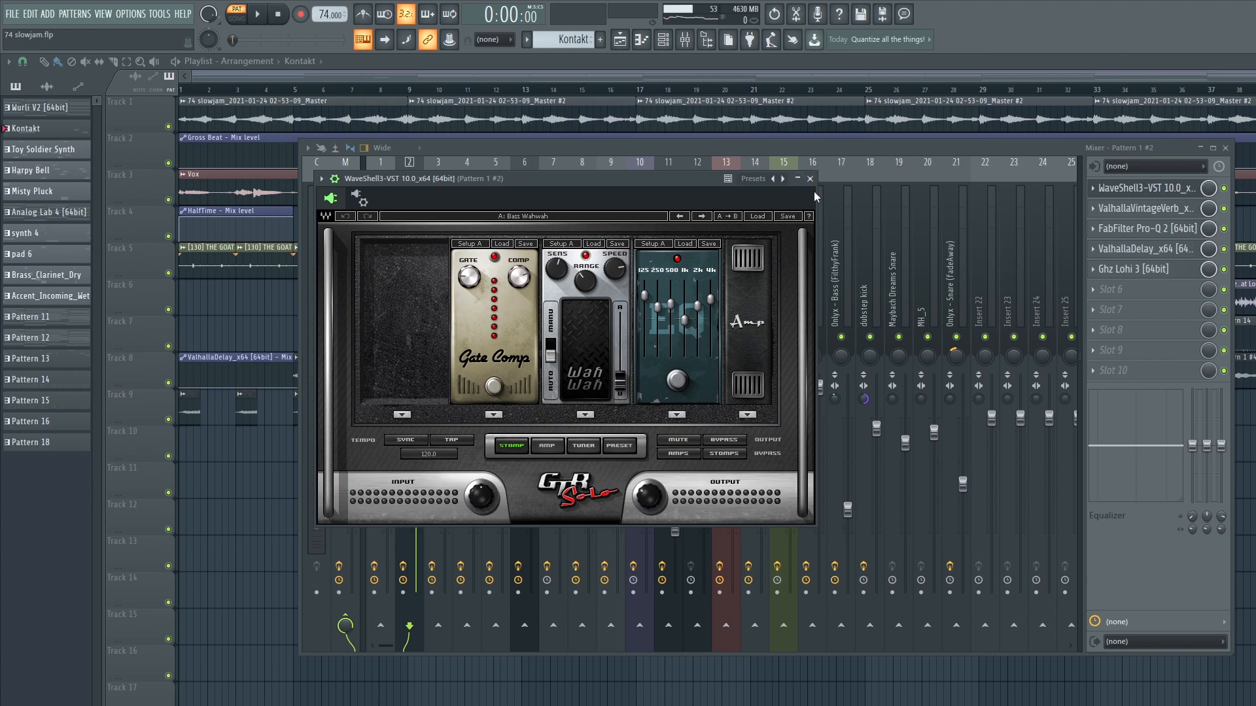
left_click(809, 179)
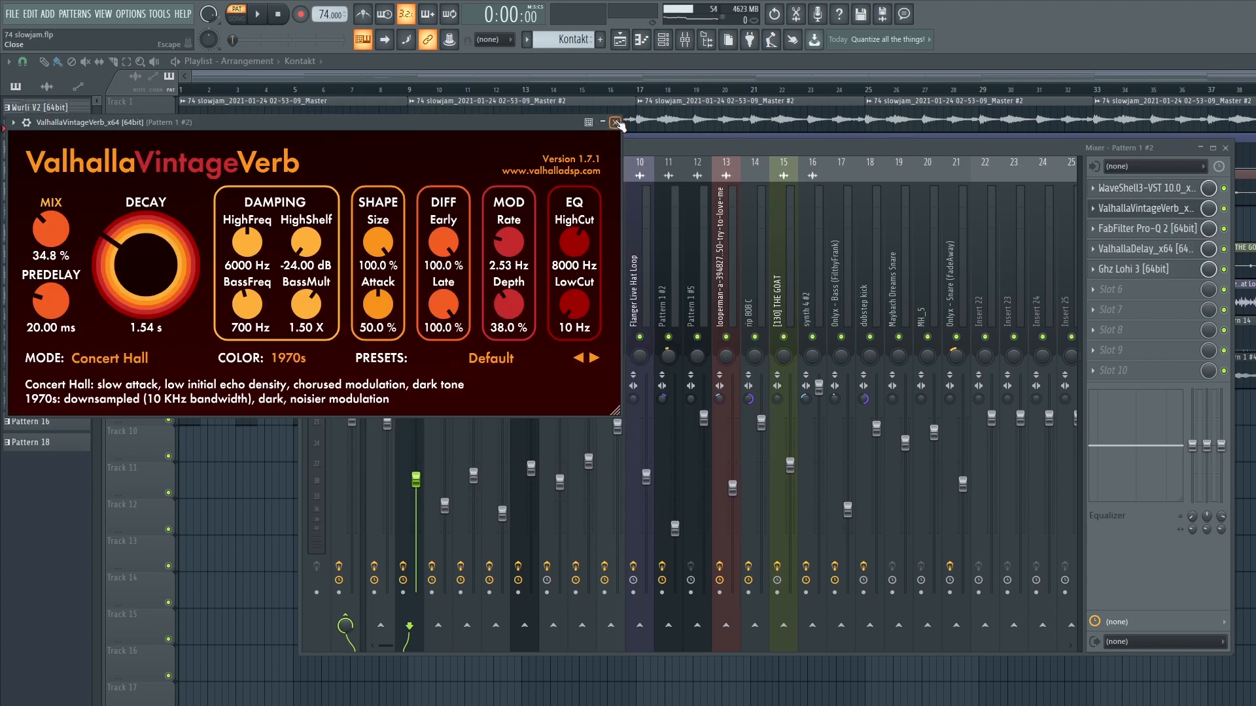
left_click(616, 122)
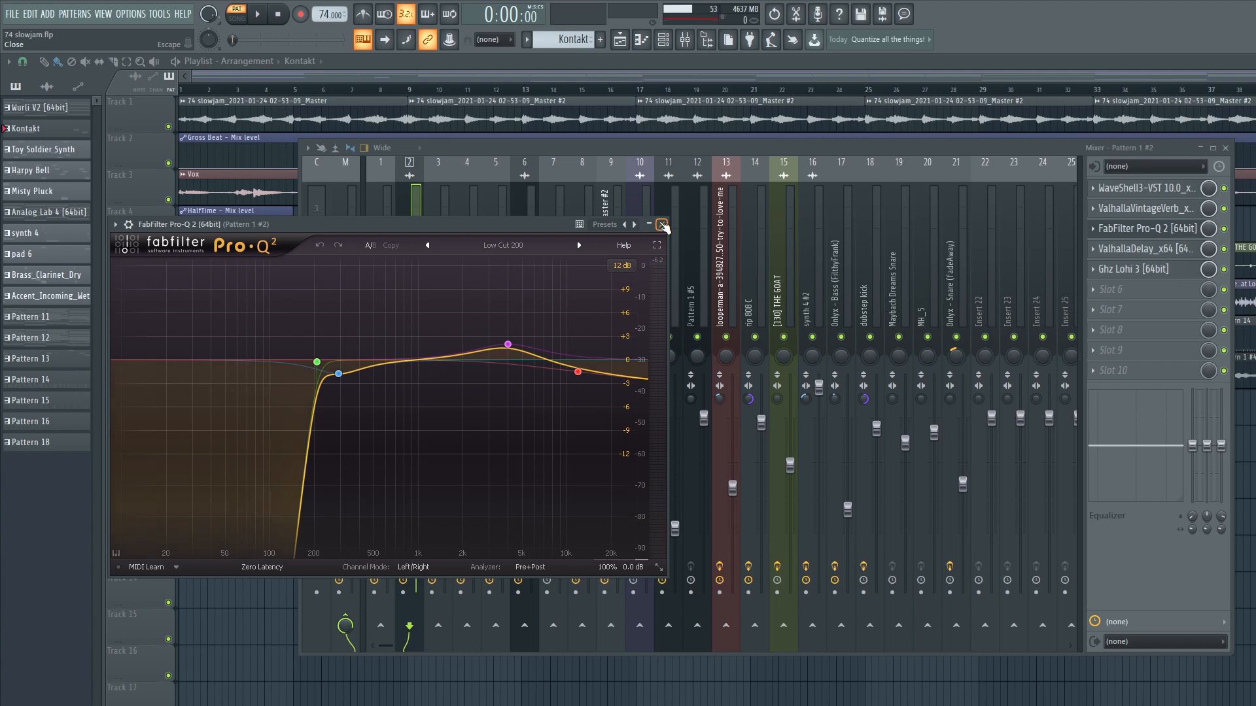
left_click(663, 225)
left_click(1145, 249)
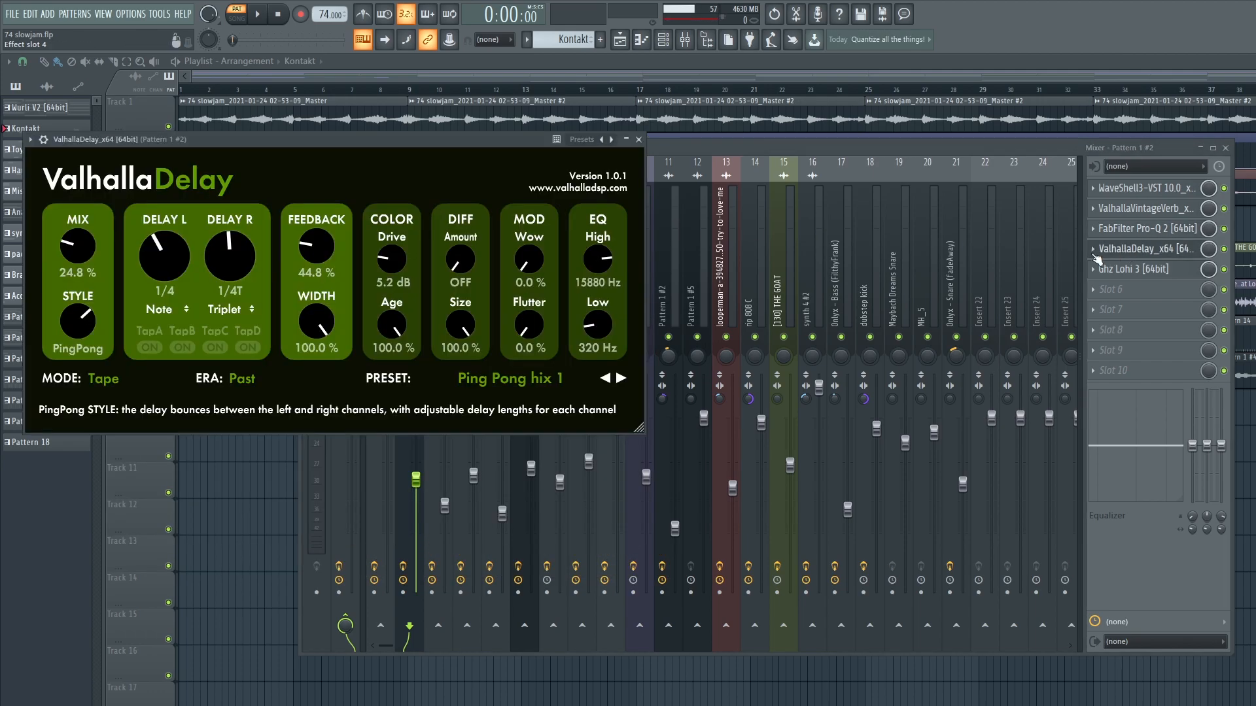
left_click(637, 141)
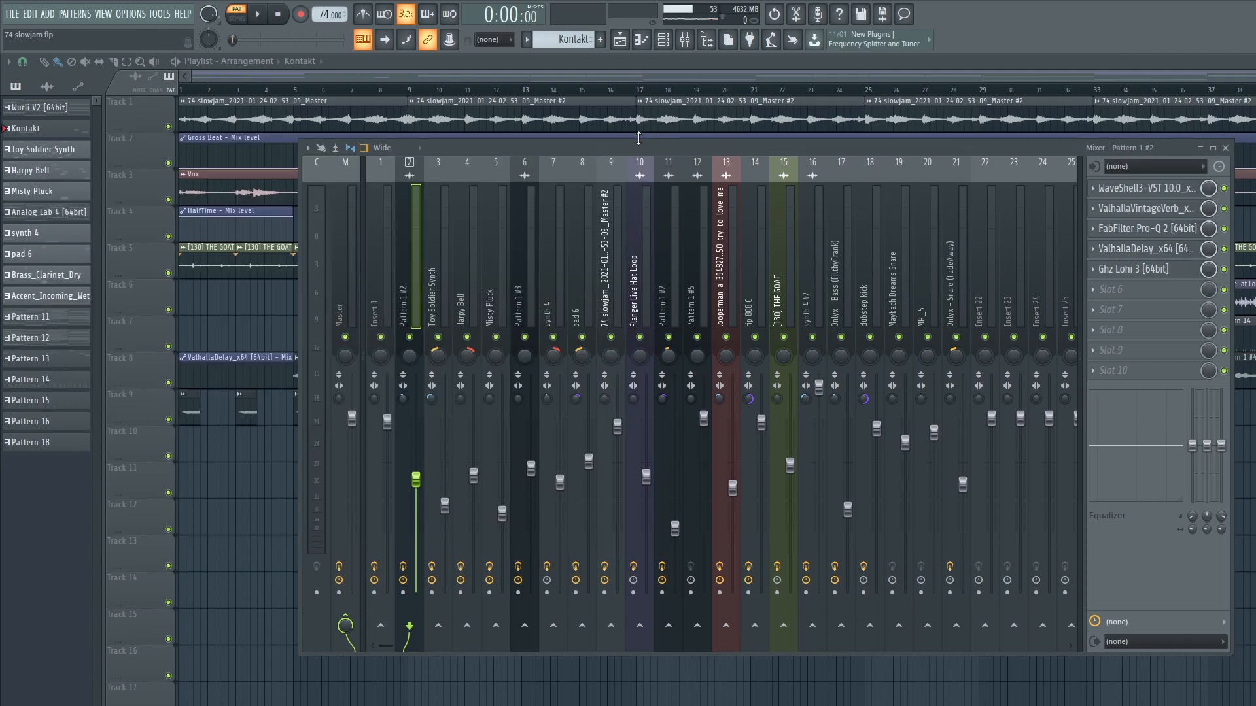
left_click(1138, 269)
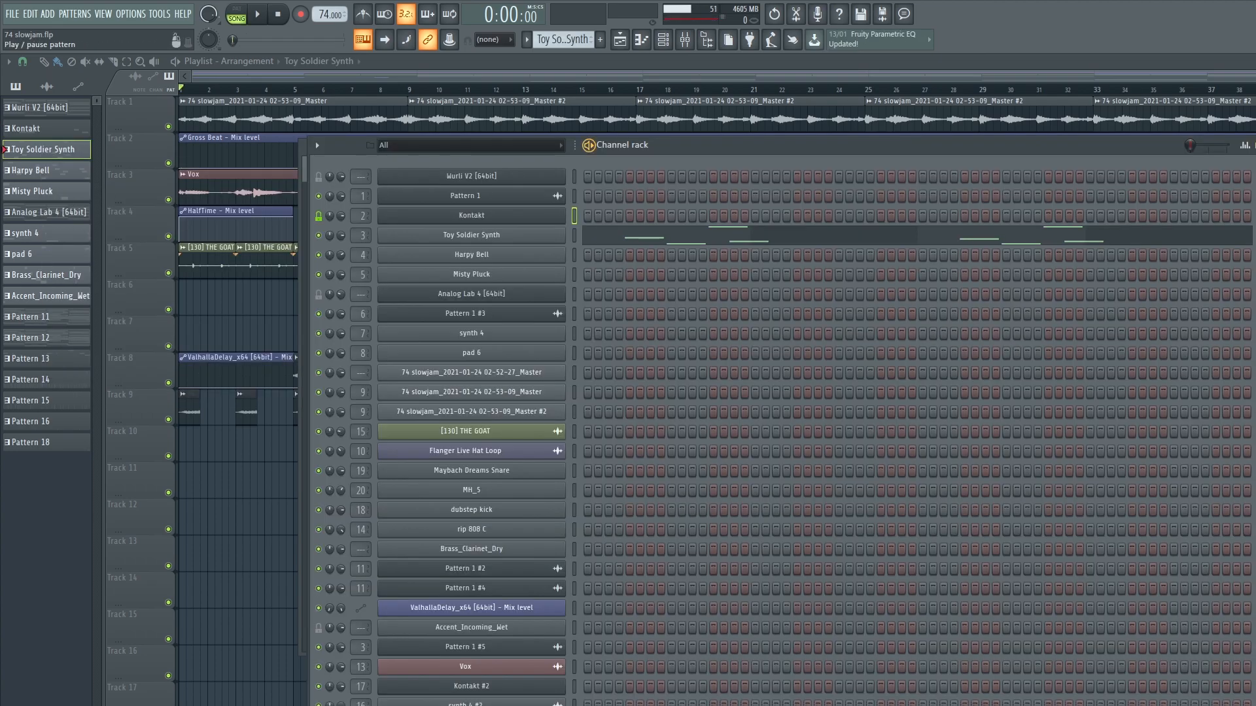
Step: Play the Toy Soldier Synth pattern in pattern mode and examine its notes in the piano roll
key("l")
key("space")
left_click(742, 240)
scroll(715, 302, "down", 3)
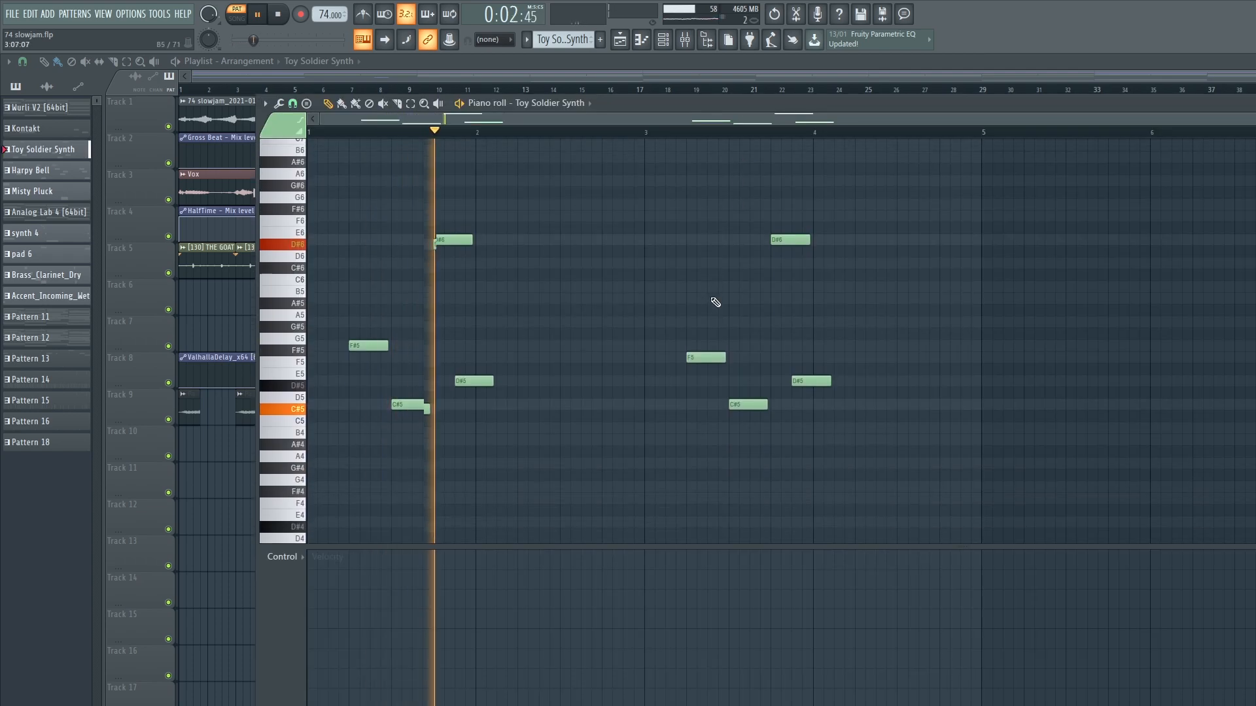
key("space")
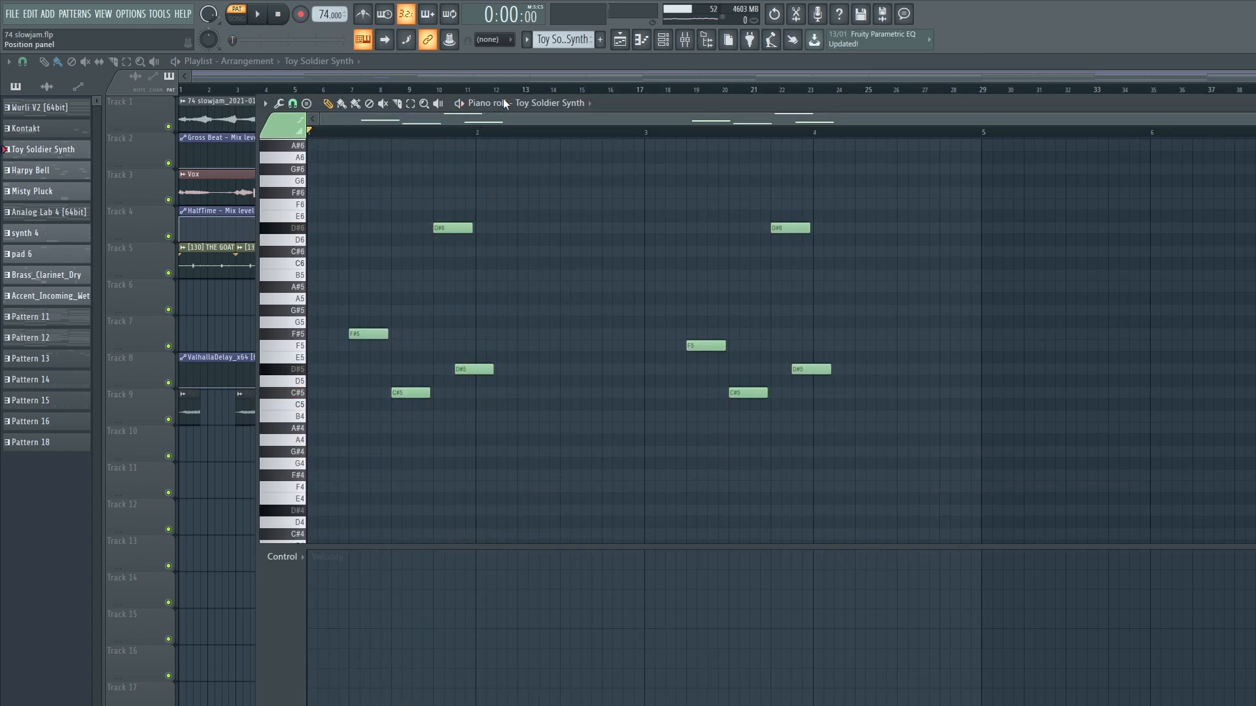
Step: Review the Ghz Wow Control 3, EffectRack, MicroShift and Fruity Chorus settings on the Toy Soldier Synth mixer track
key("F9")
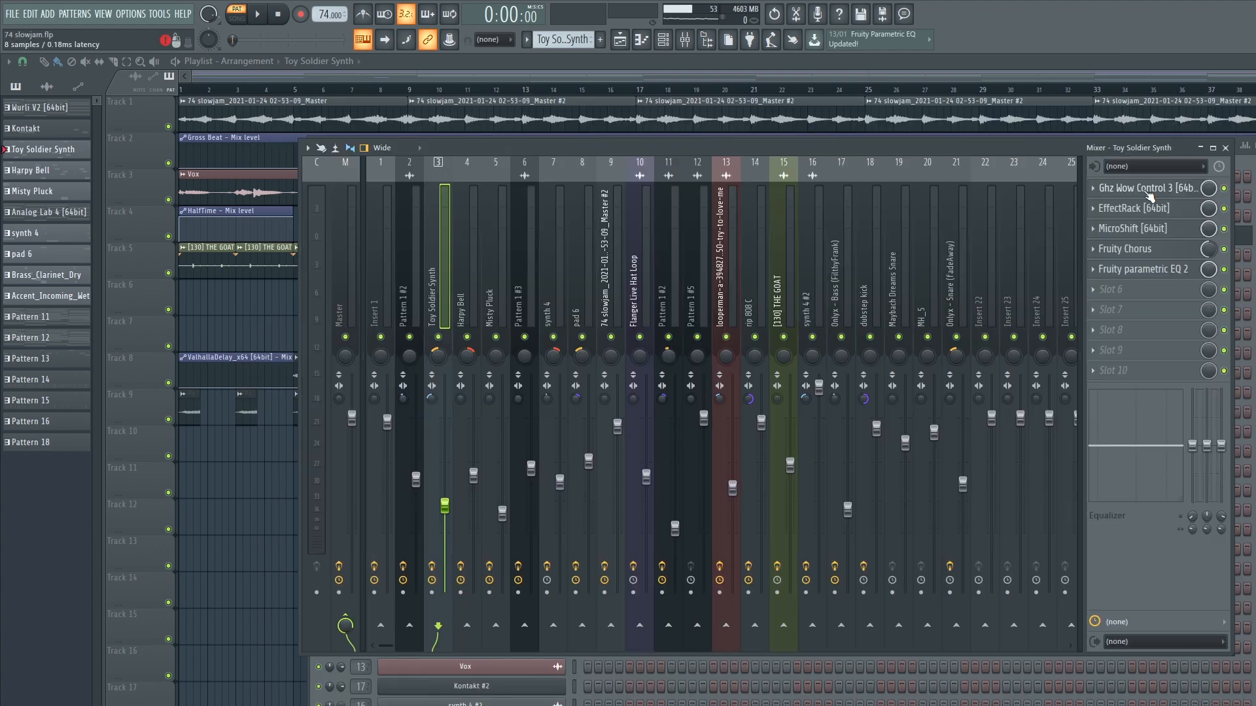
left_click(1138, 188)
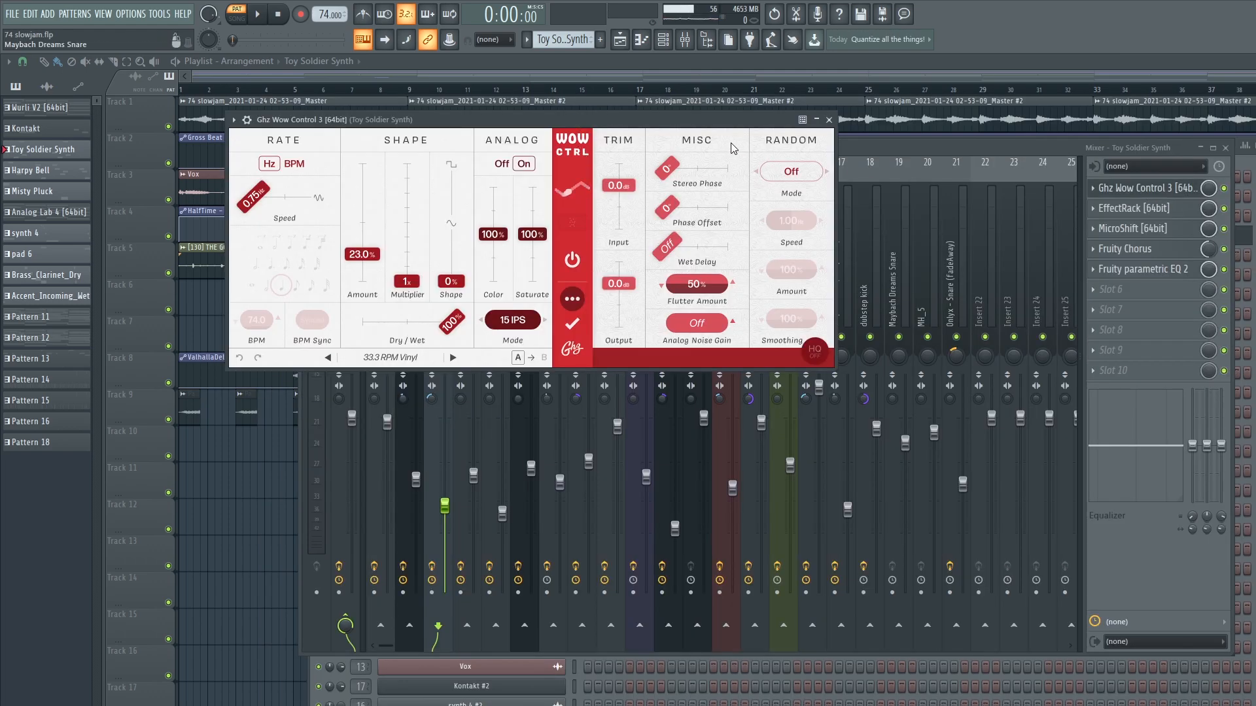
left_click(828, 120)
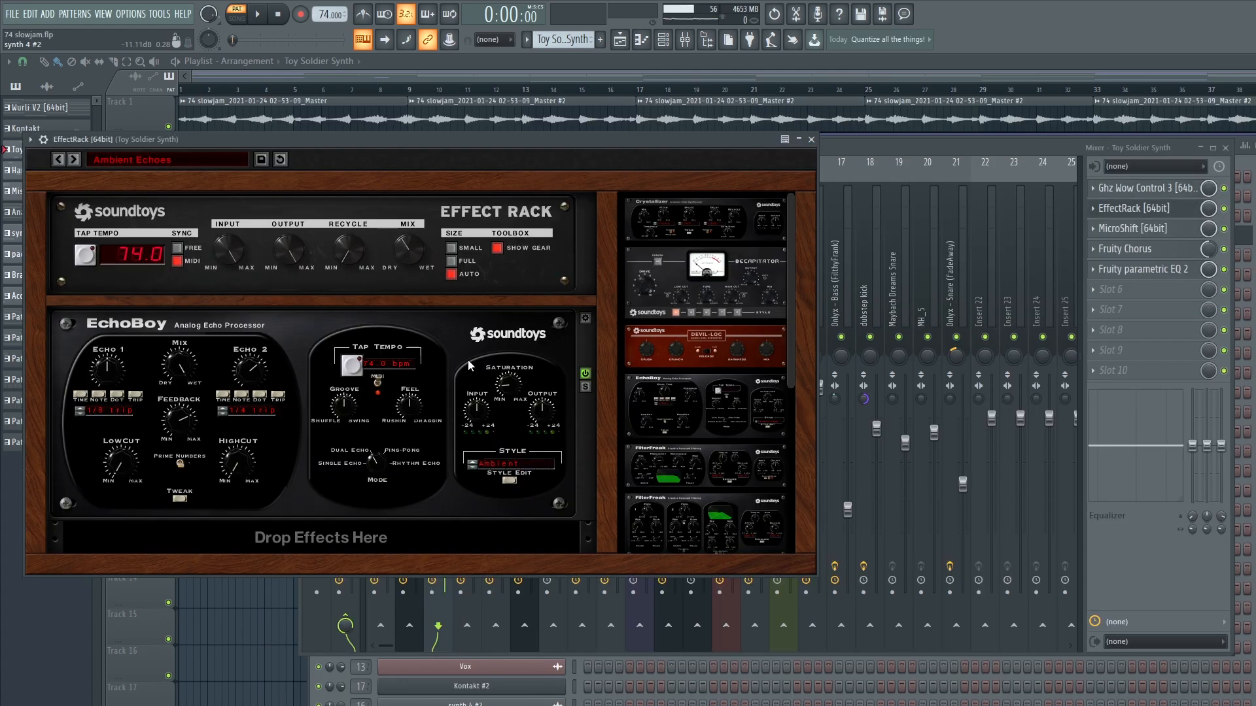
left_click(811, 139)
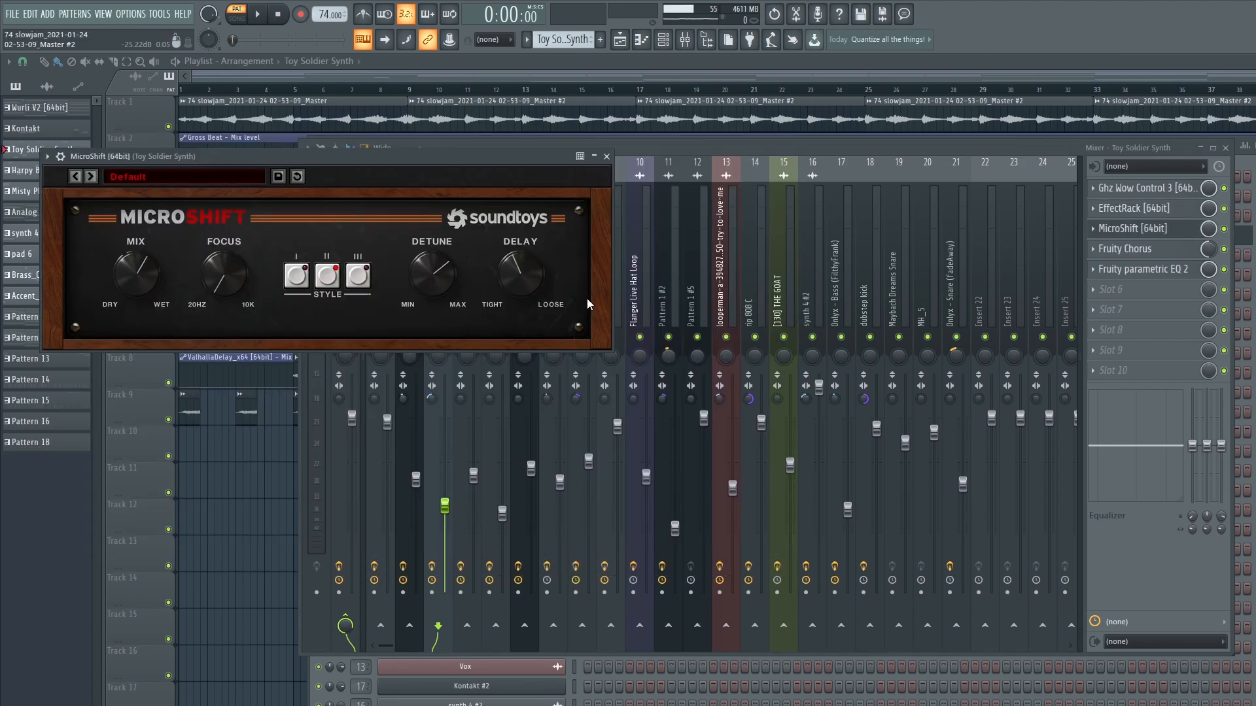
left_click(606, 158)
left_click_drag(261, 170, 315, 164)
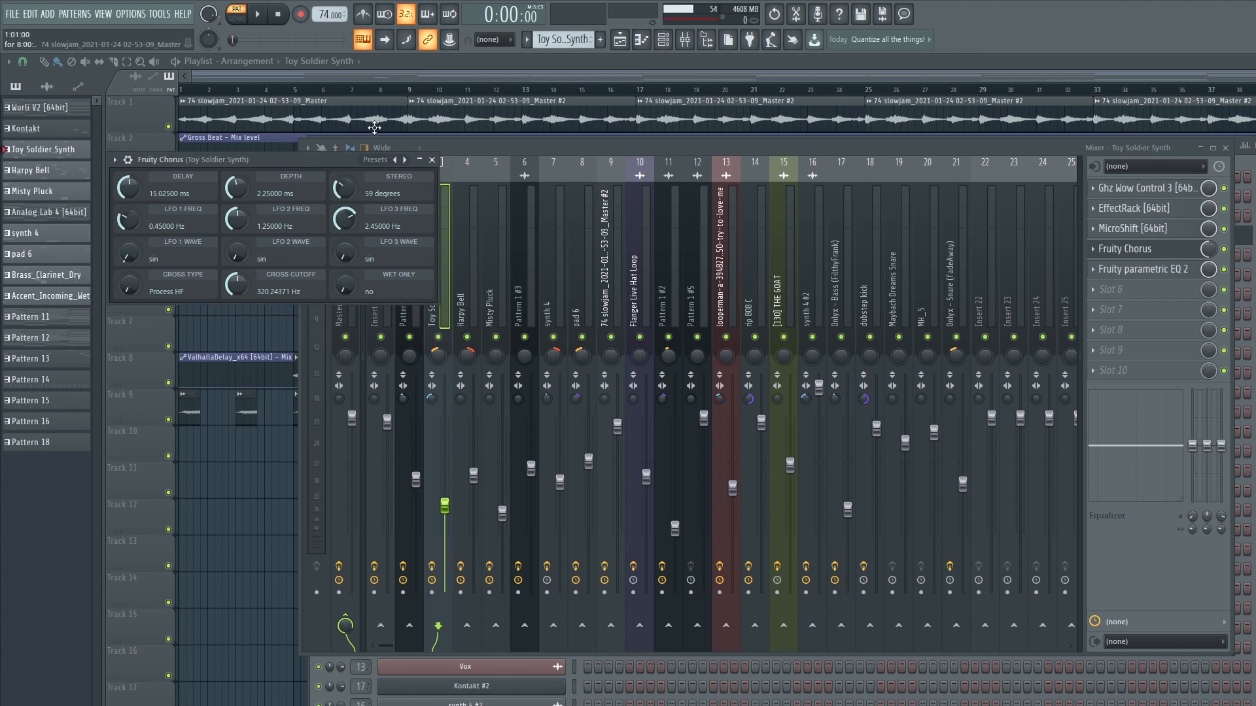
left_click(433, 161)
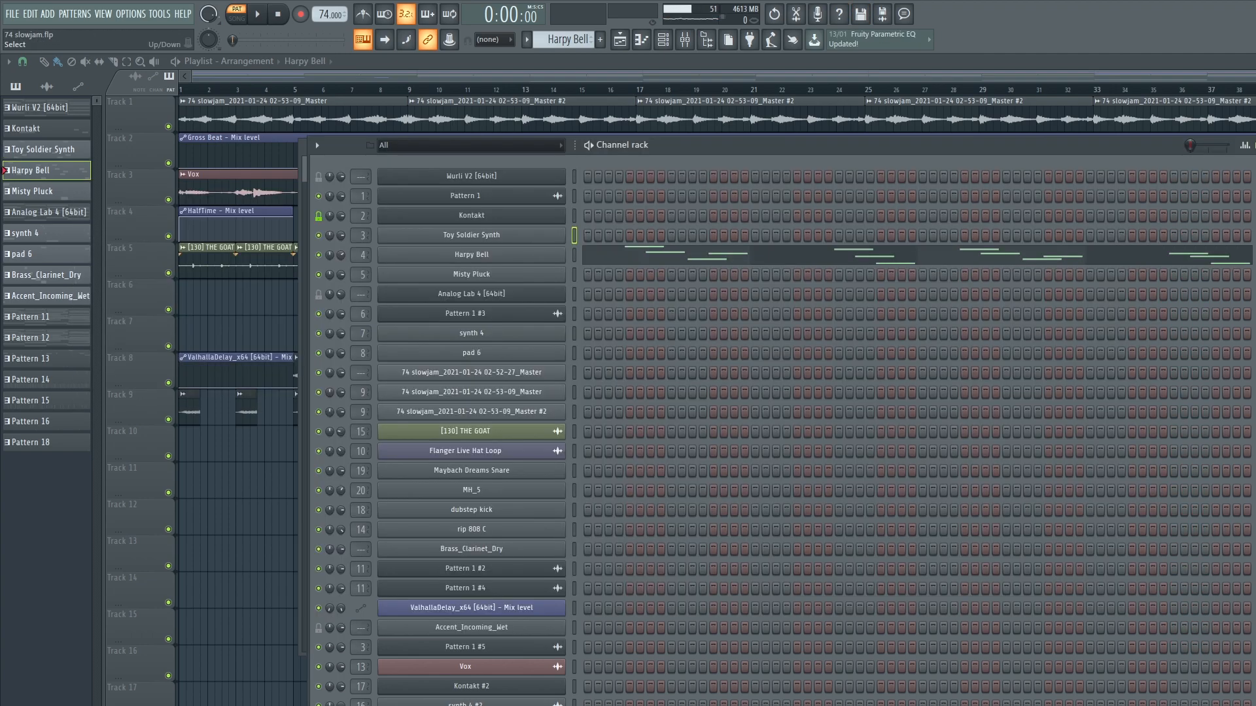
Step: Audition the Harpy Bell pattern and open the first effect on its mixer track
key("space")
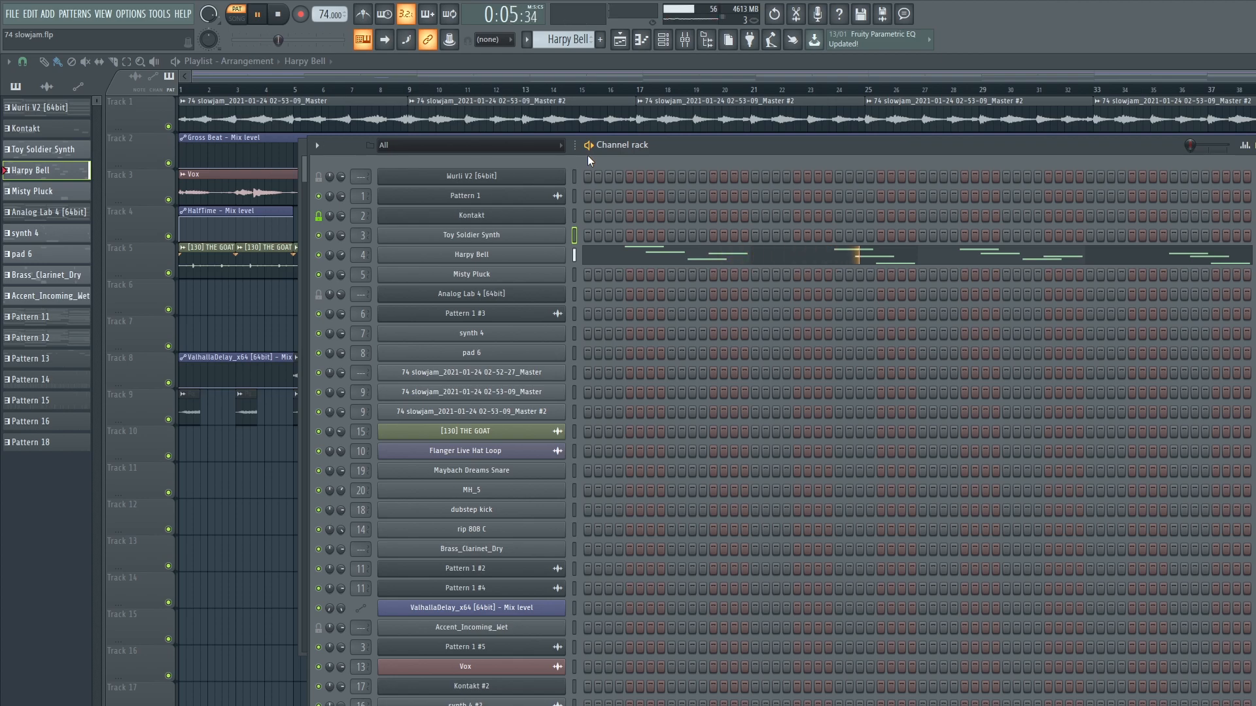
key("space")
key("F9")
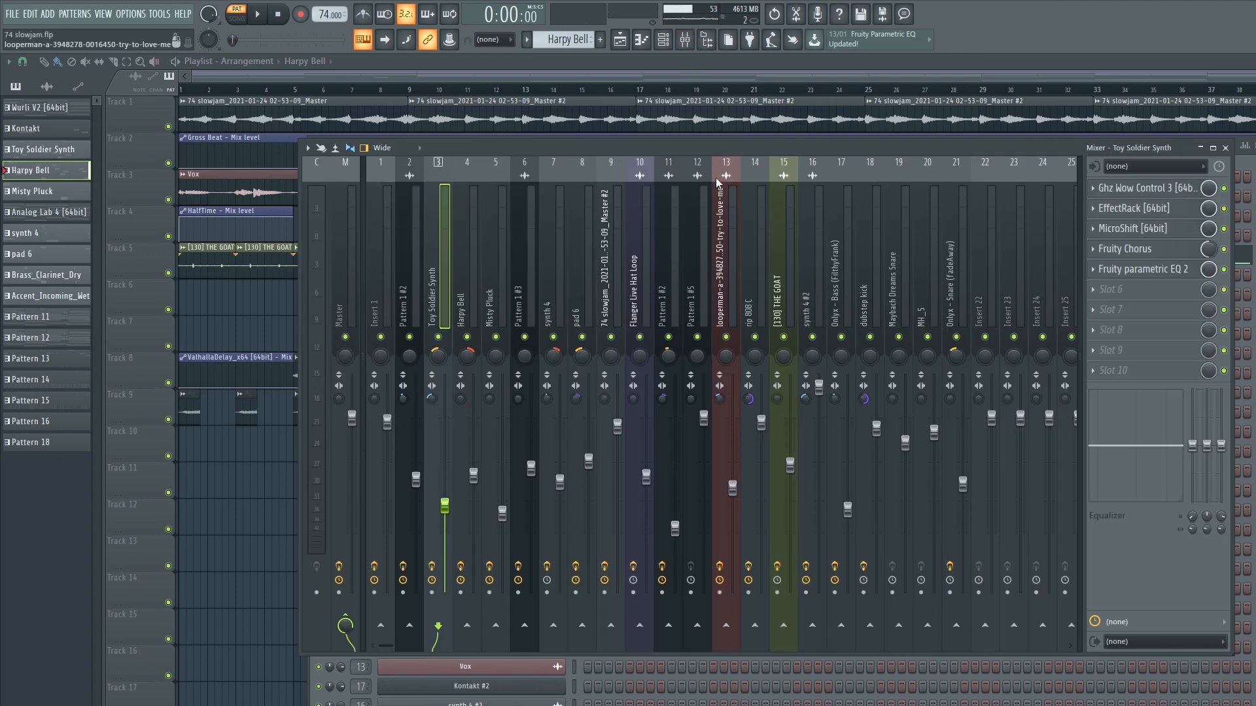
left_click(466, 250)
left_click(1131, 190)
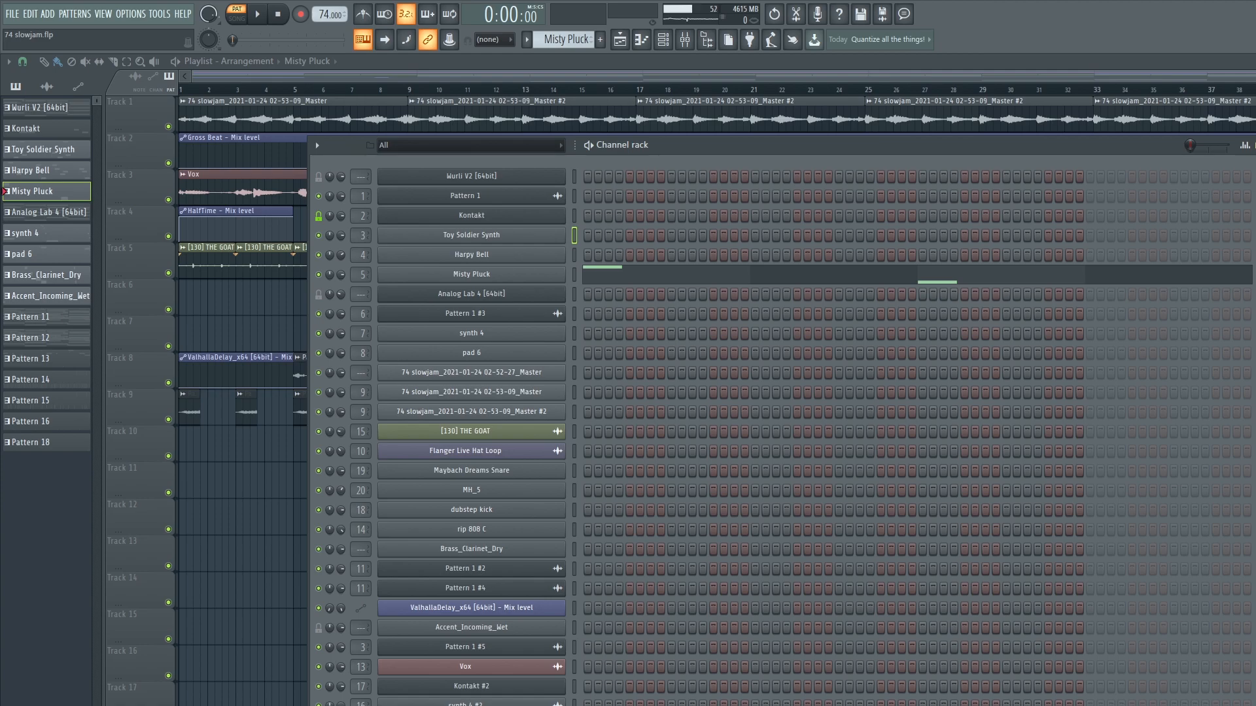
Step: Audition the Misty Pluck pattern and review the ValhallaDelay, Ghz Vulf Compressor 3, Parametric EQ 2 and MicroShift effects on its mixer track
key("space")
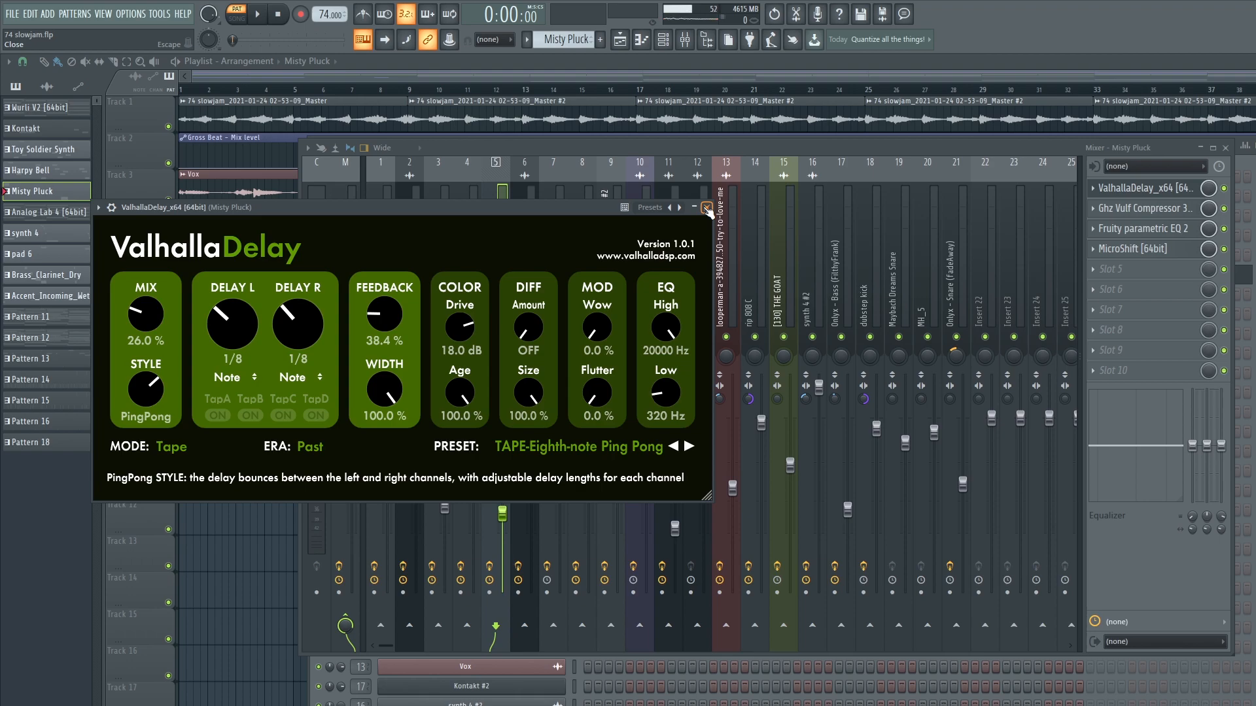
left_click(707, 208)
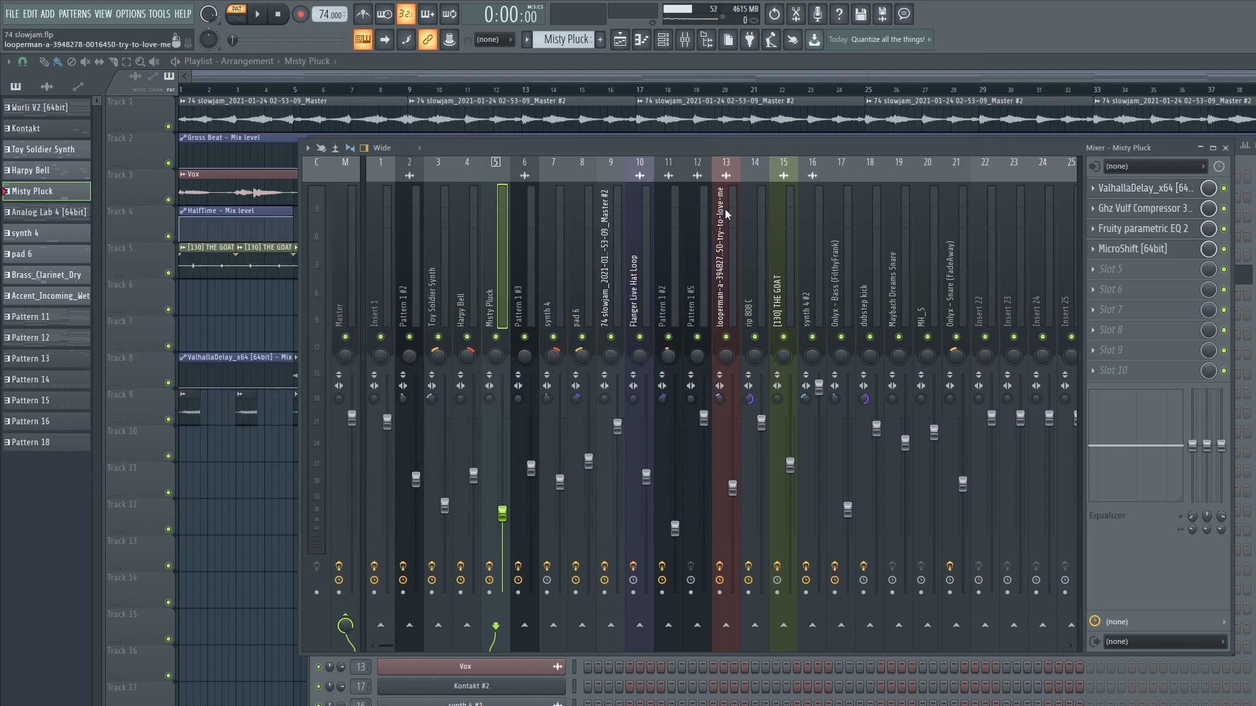
left_click(1164, 210)
left_click_drag(850, 308, 646, 270)
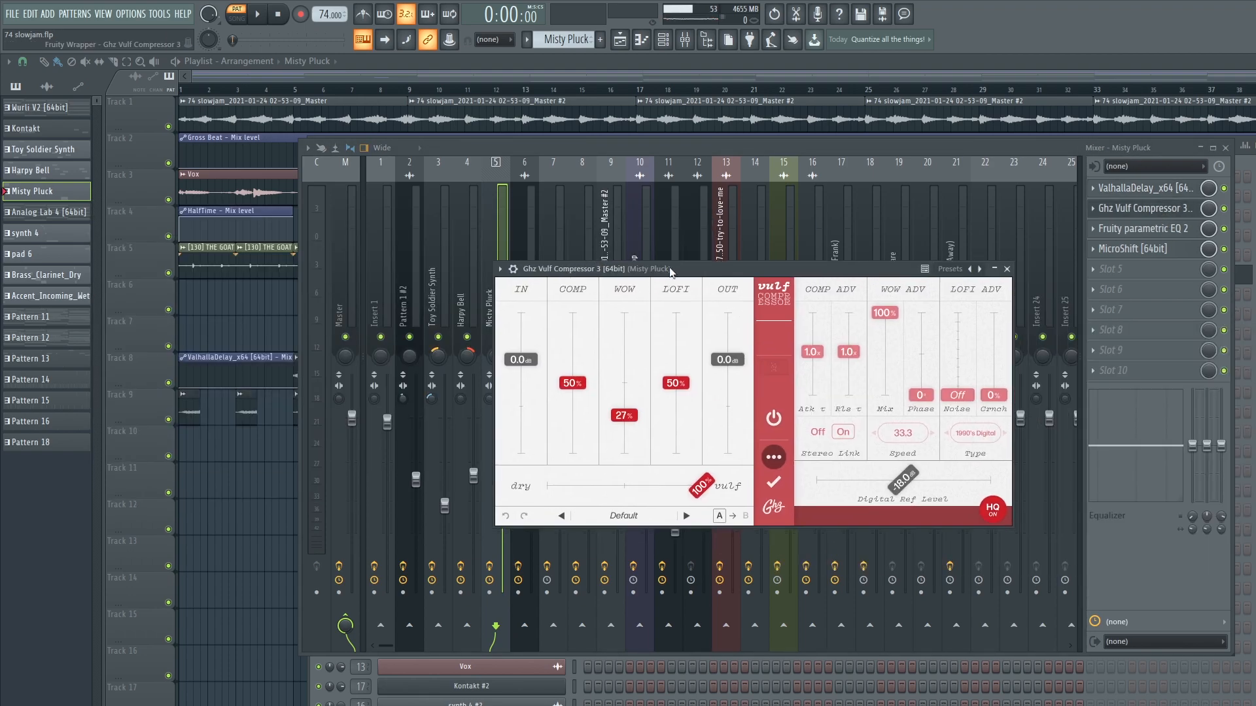
left_click(1142, 229)
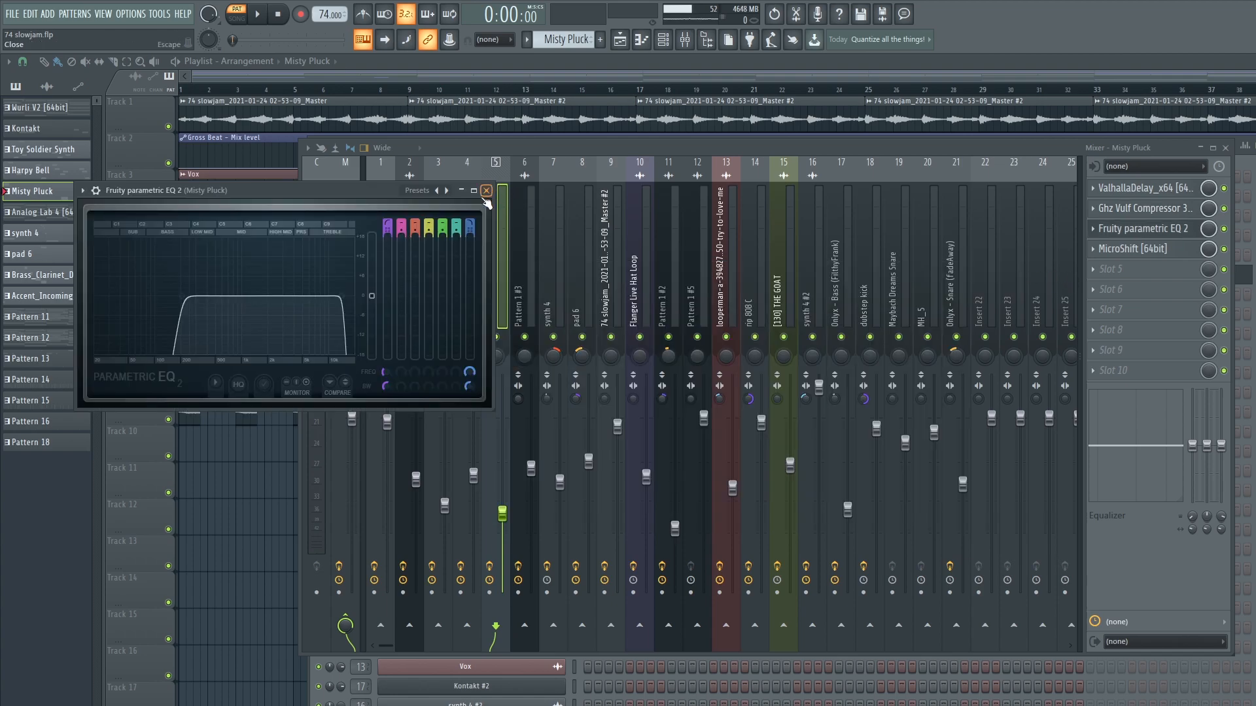
left_click(486, 192)
left_click(1131, 248)
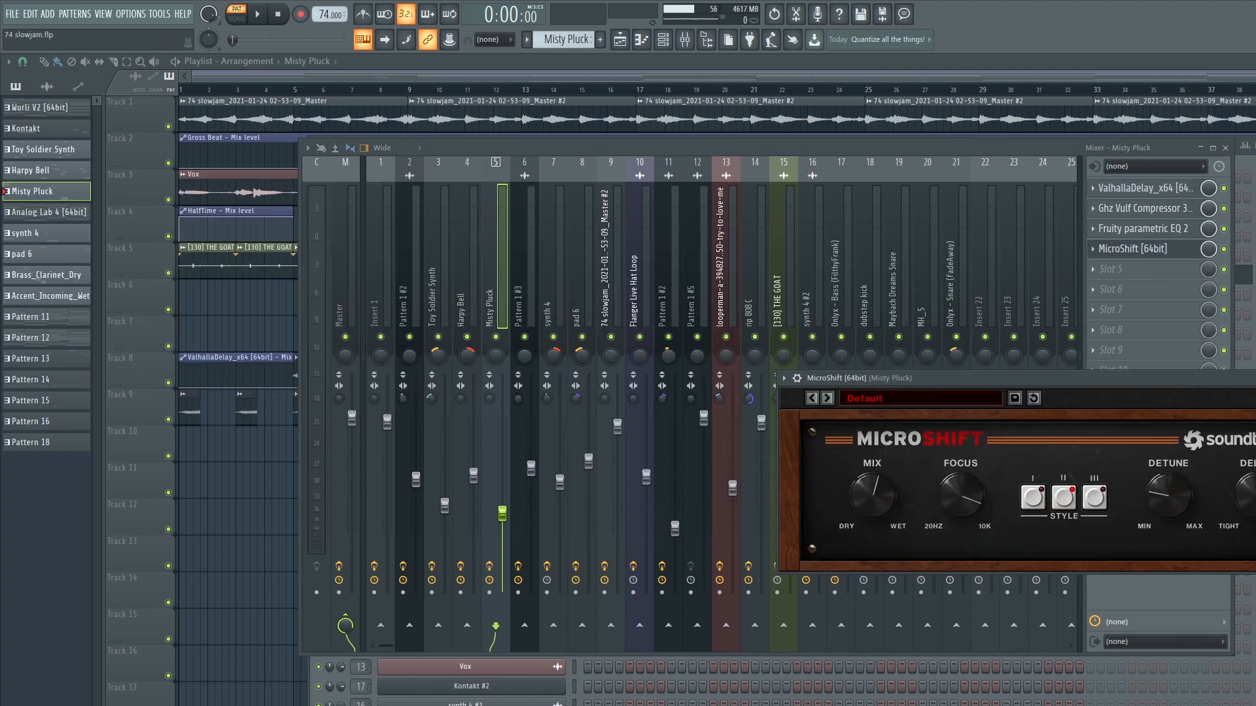
left_click_drag(1118, 388, 891, 302)
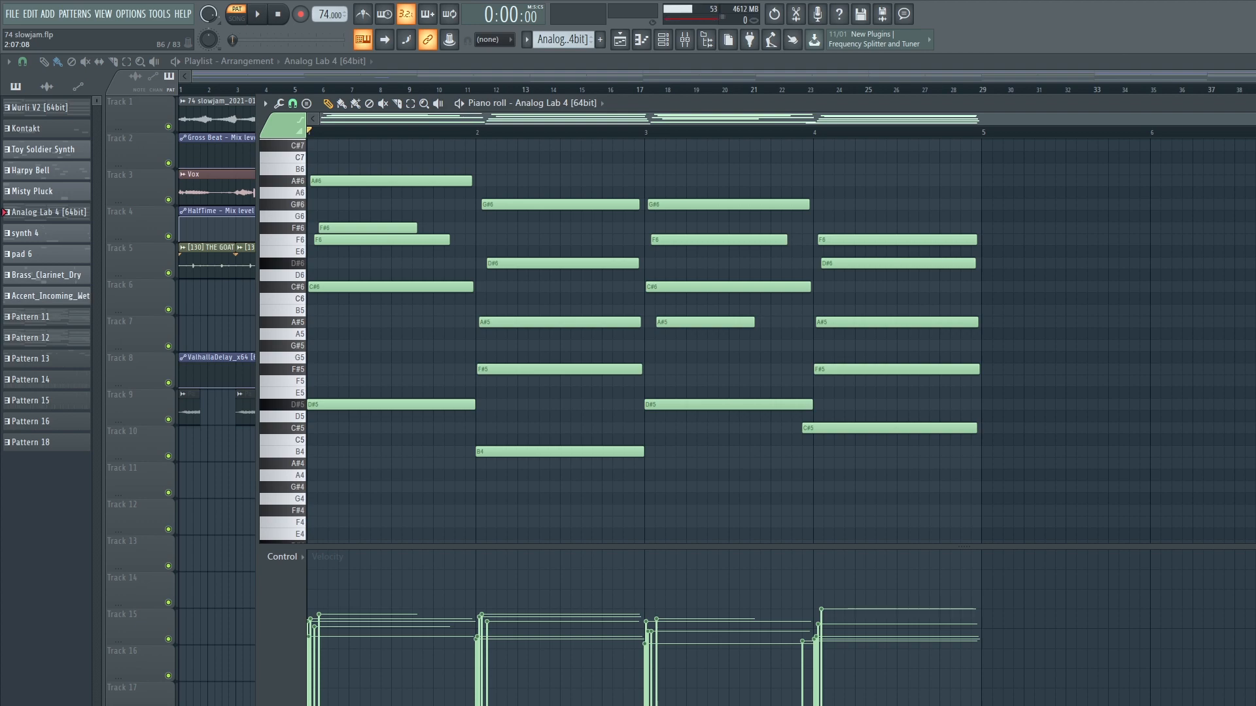
Step: Audition the Analog Lab 4 pattern and review the ValhallaVintageVerb and Parametric EQ 2 settings on its mixer track
key("space")
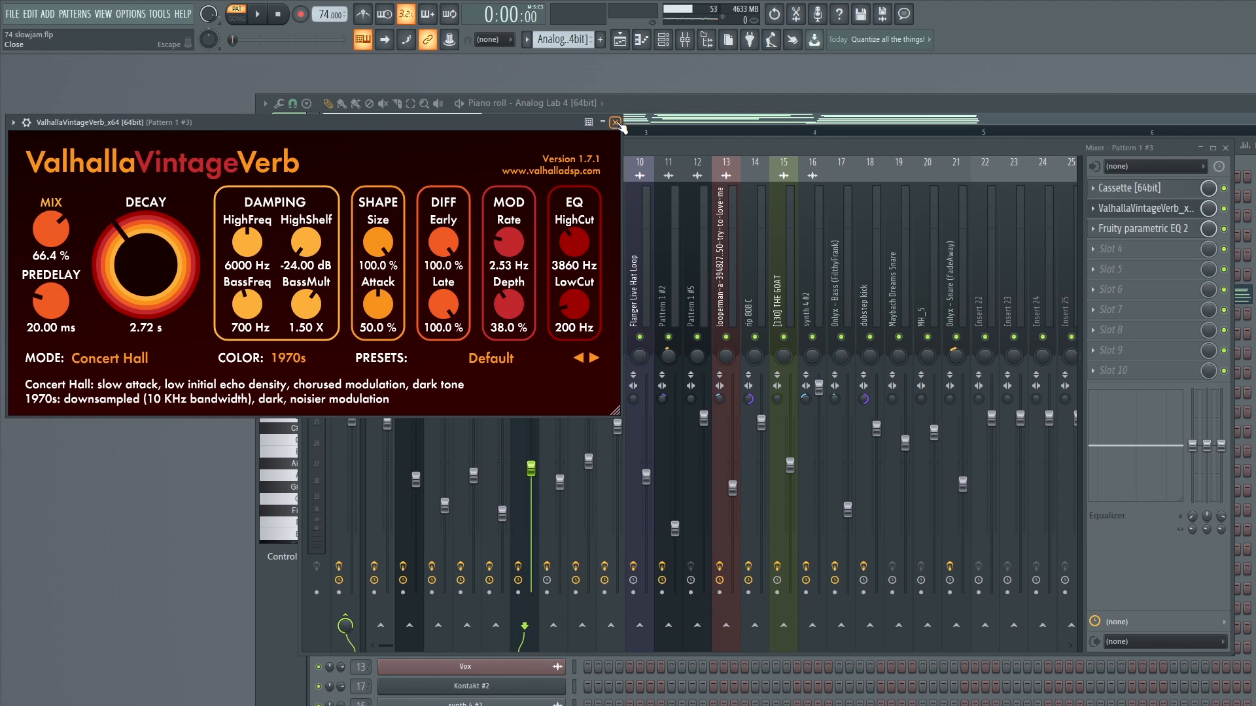
left_click(618, 123)
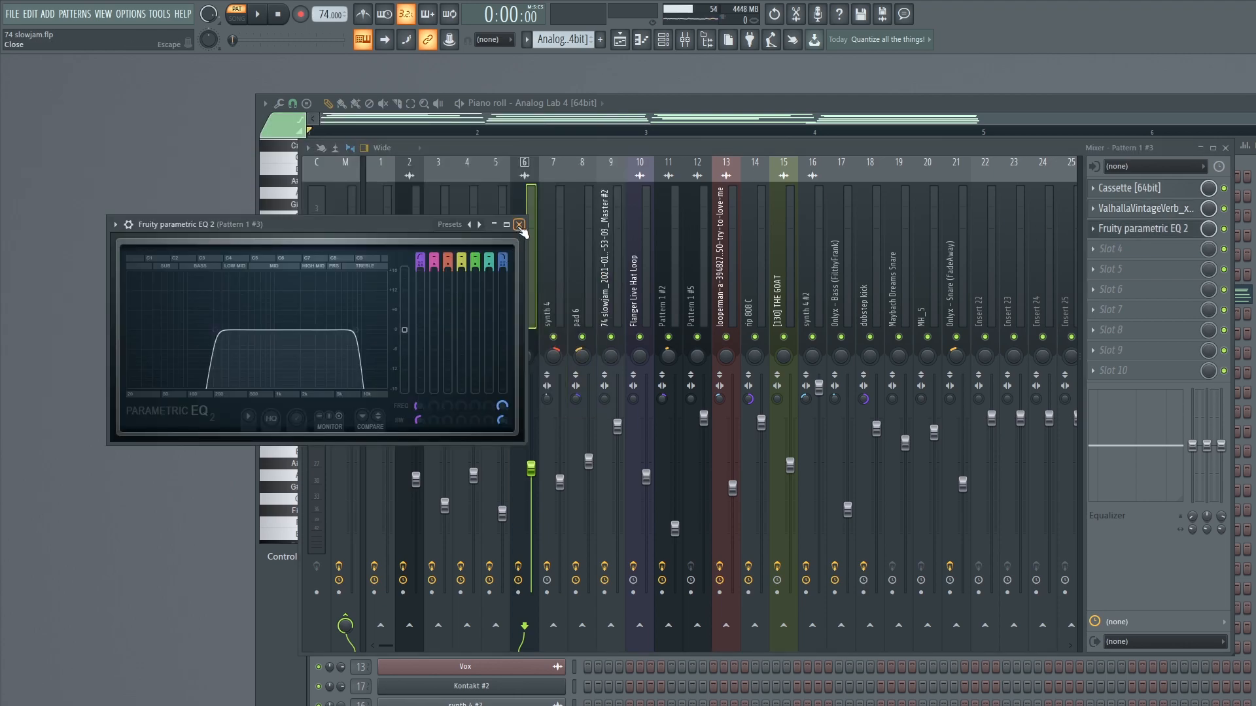
left_click(519, 225)
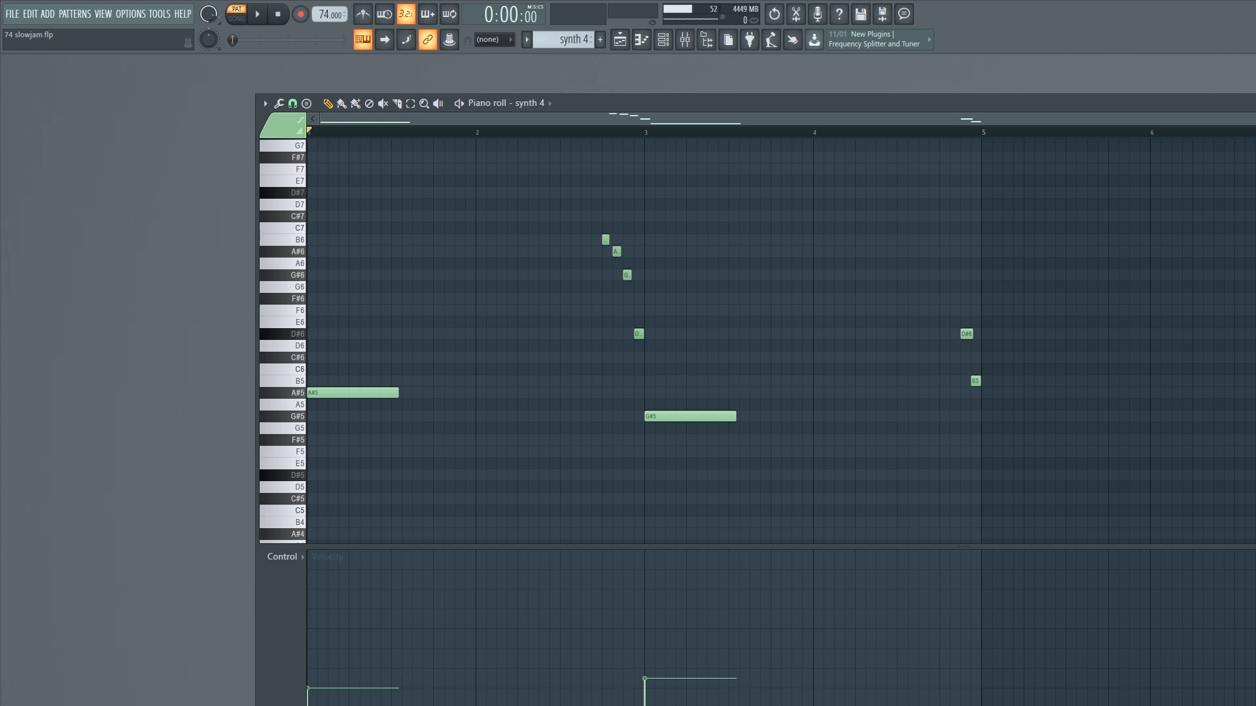
Step: Audition the synth 4 pattern in the piano roll and review the Fruity Chorus settings on its mixer track
key("space")
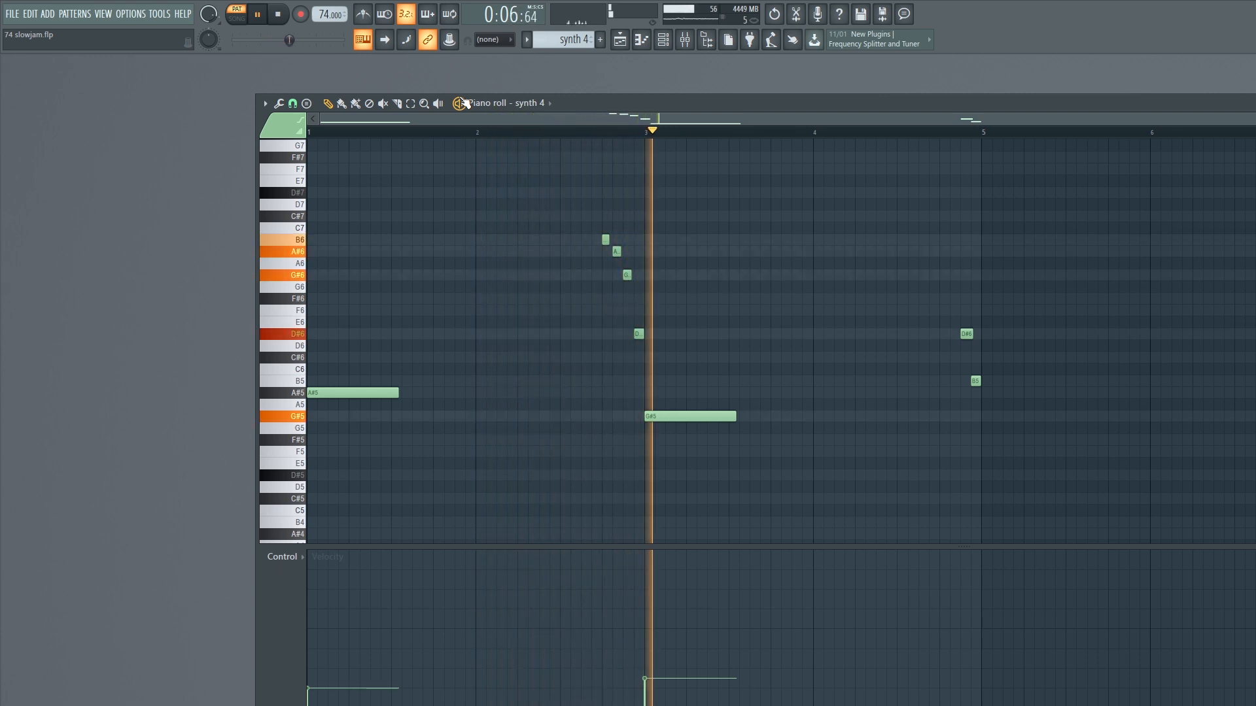
key("space")
key("F9")
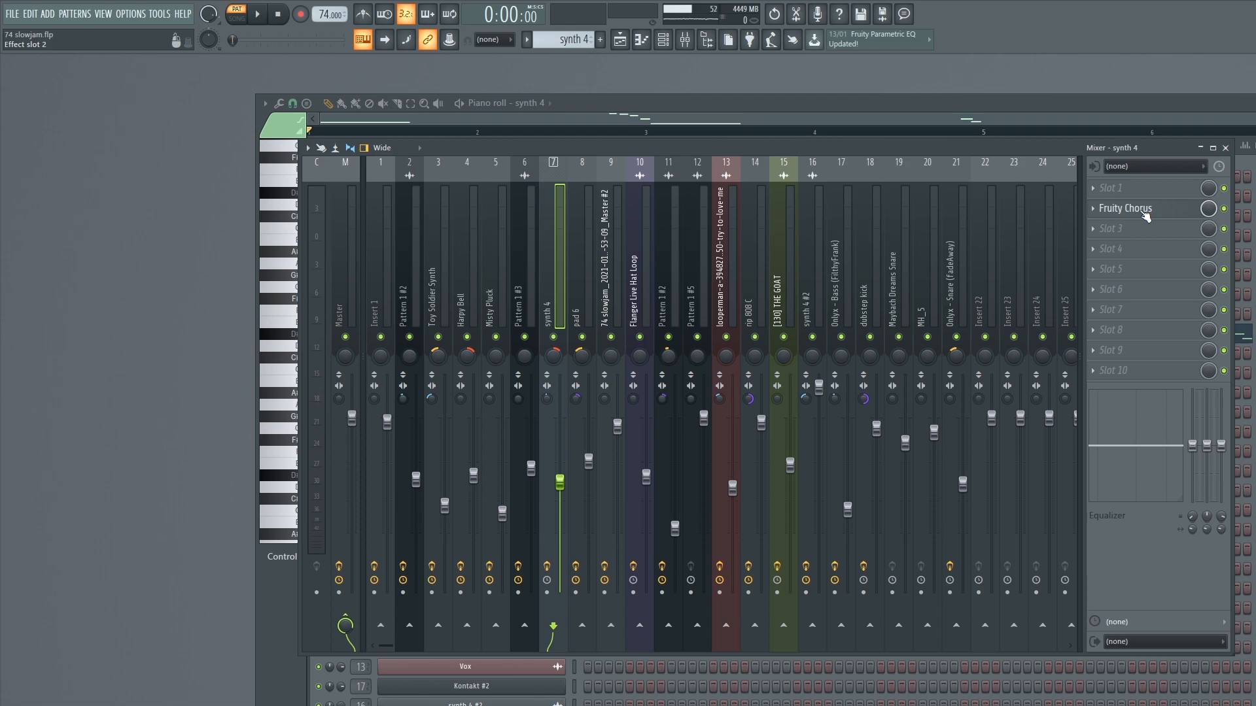
left_click(1144, 209)
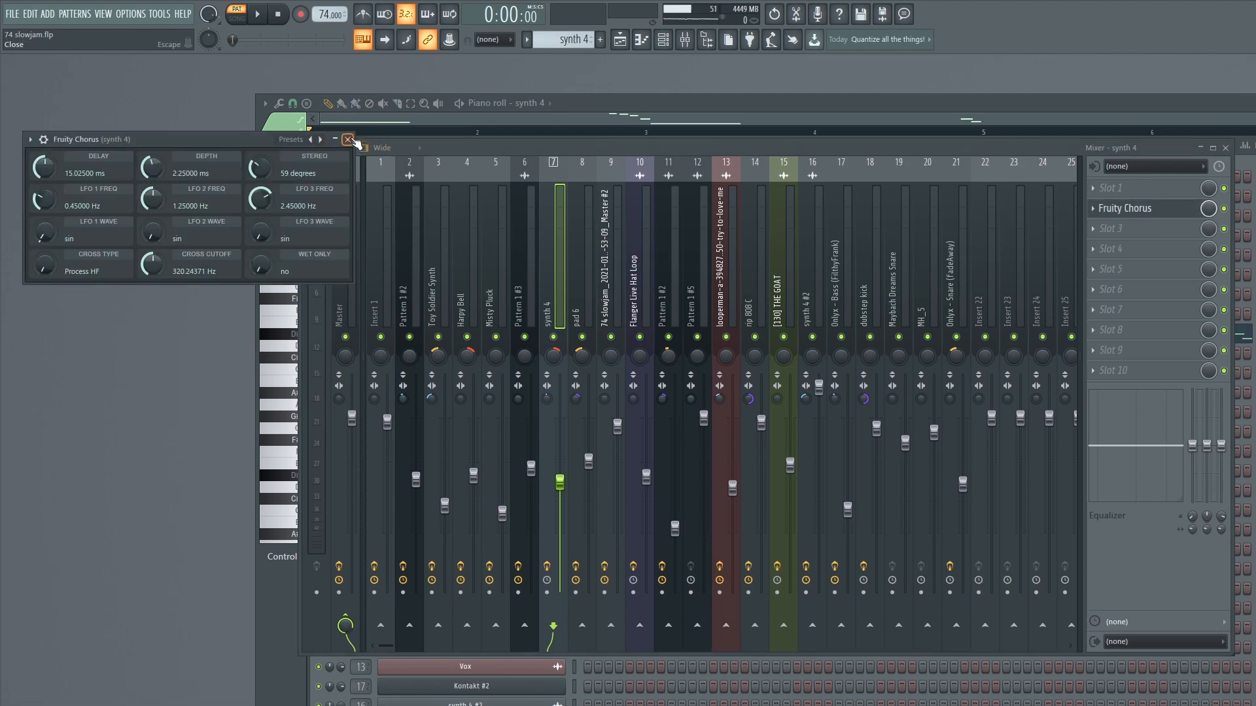
left_click(348, 139)
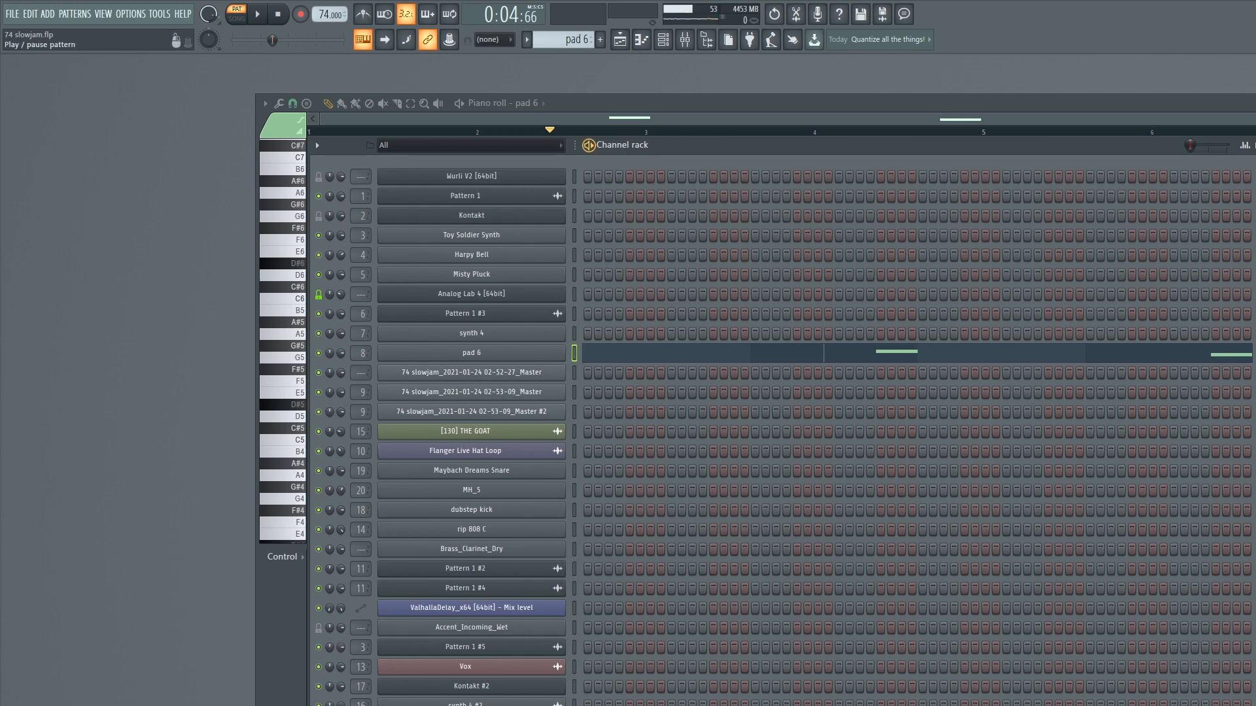
Step: Audition the pad 6 pattern and review the EffectRack and Parametric EQ 2 settings on its mixer track
left_click(257, 13)
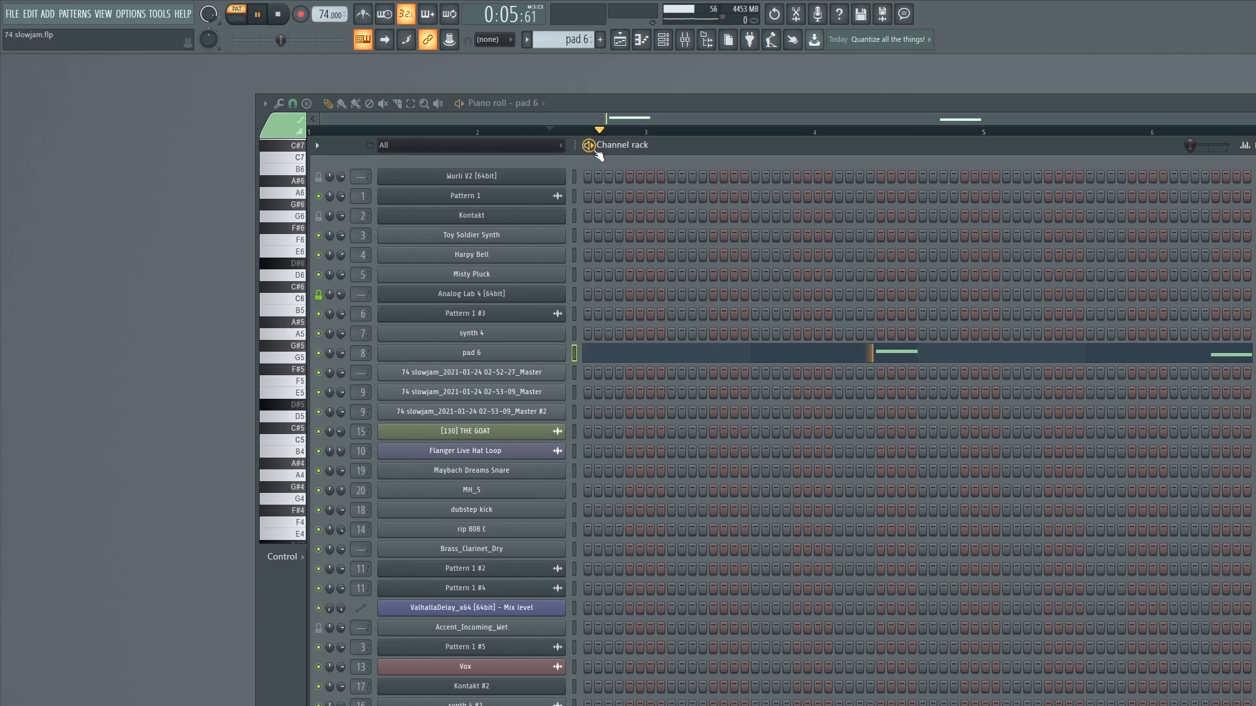
key("space")
key("F9")
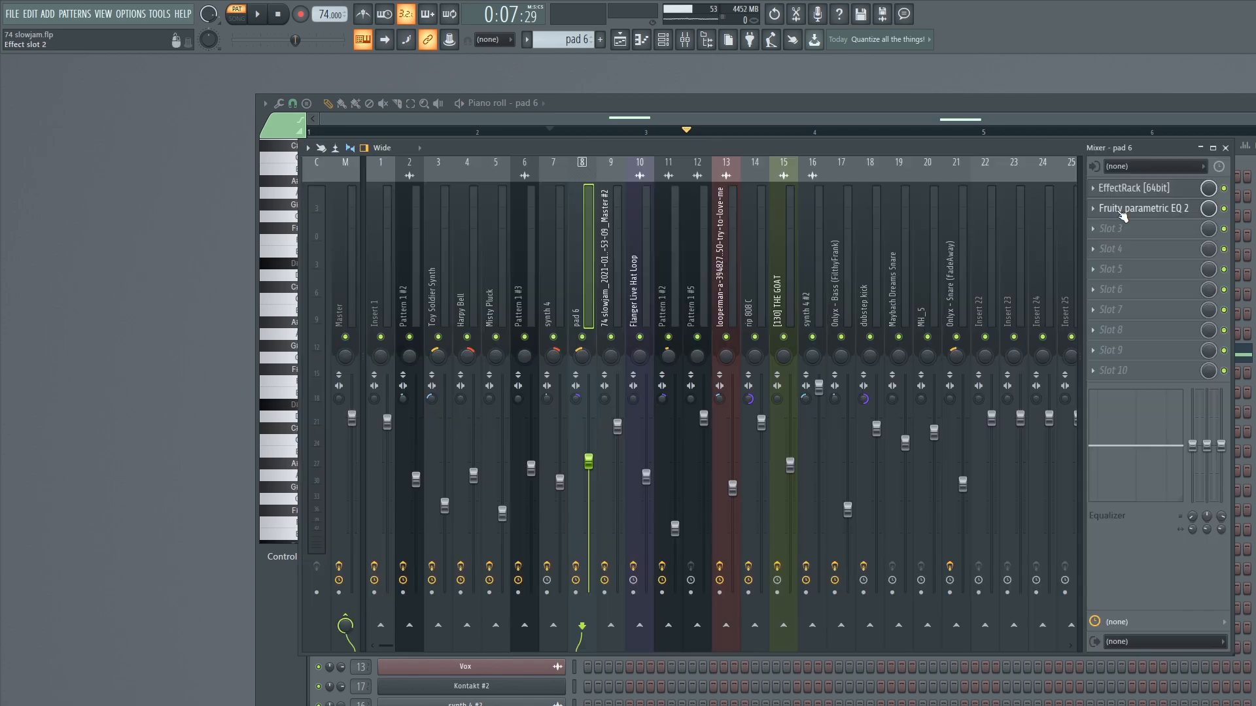
left_click(1143, 188)
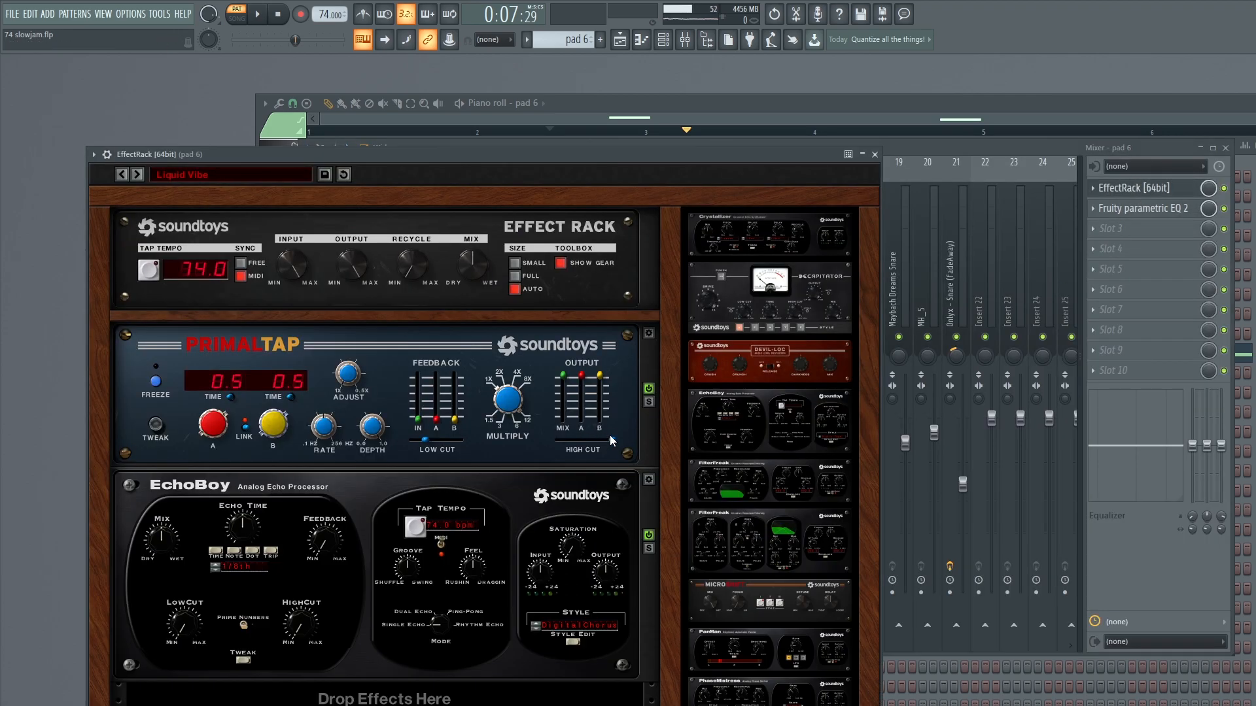
left_click(874, 154)
left_click(1181, 210)
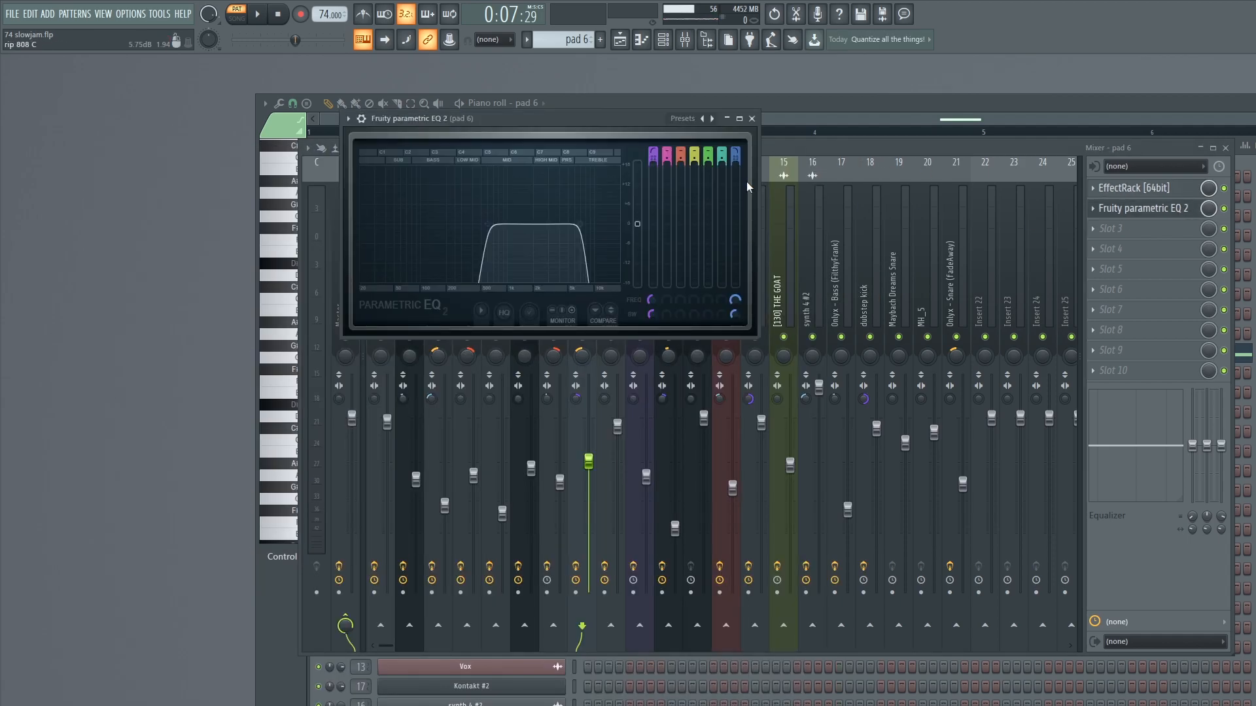
left_click(751, 119)
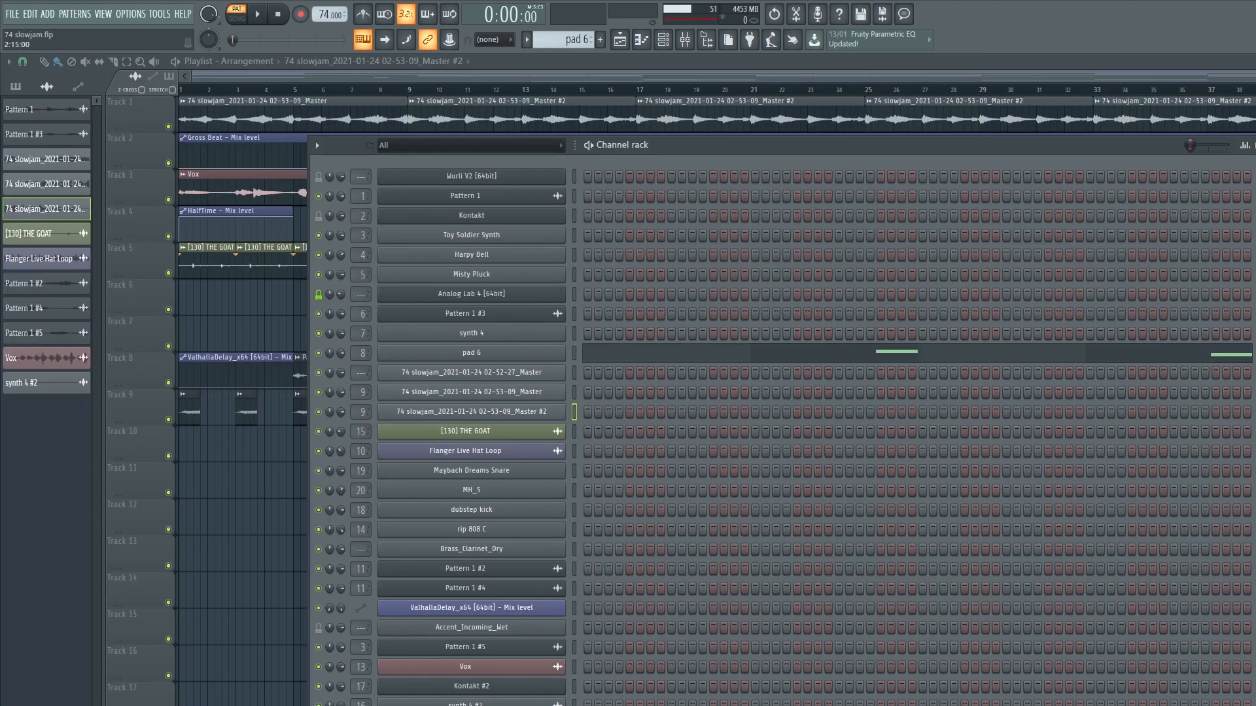
Step: Inspect the sampler settings of the 74 slowjam Master #2 audio clip and the Ghz Wow Control 3 effect on its mixer track
left_click(471, 412)
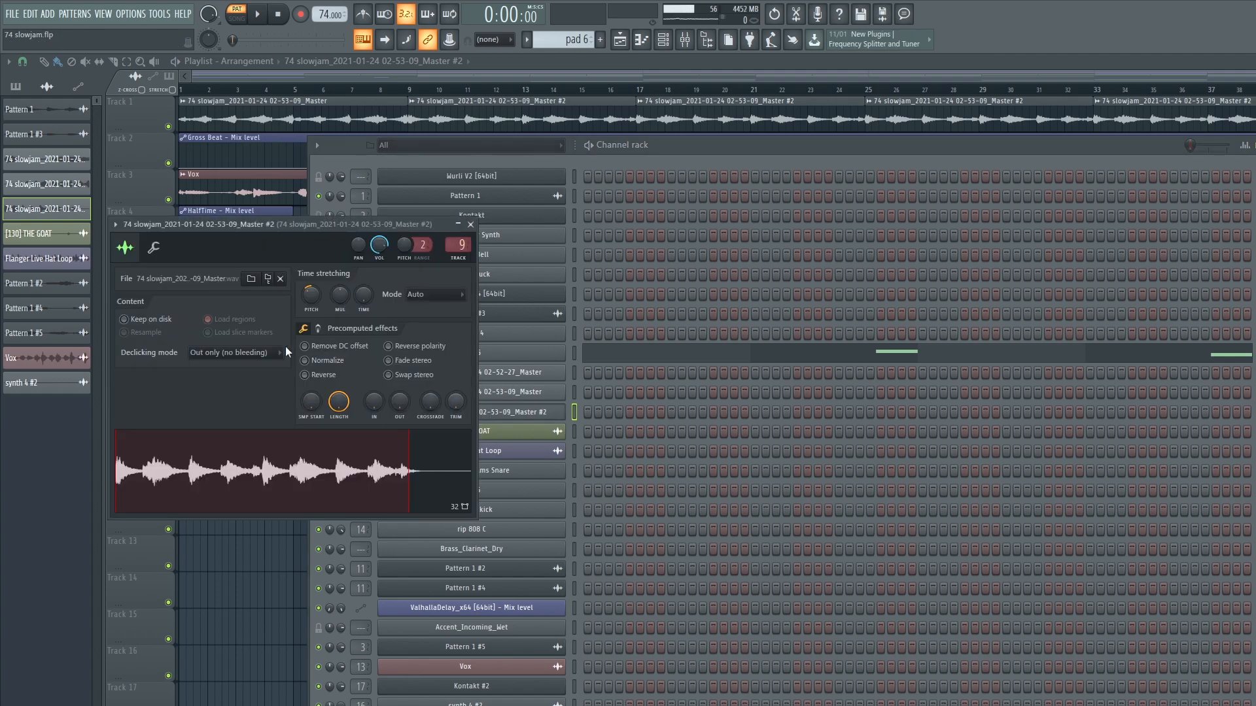
left_click_drag(317, 231, 354, 231)
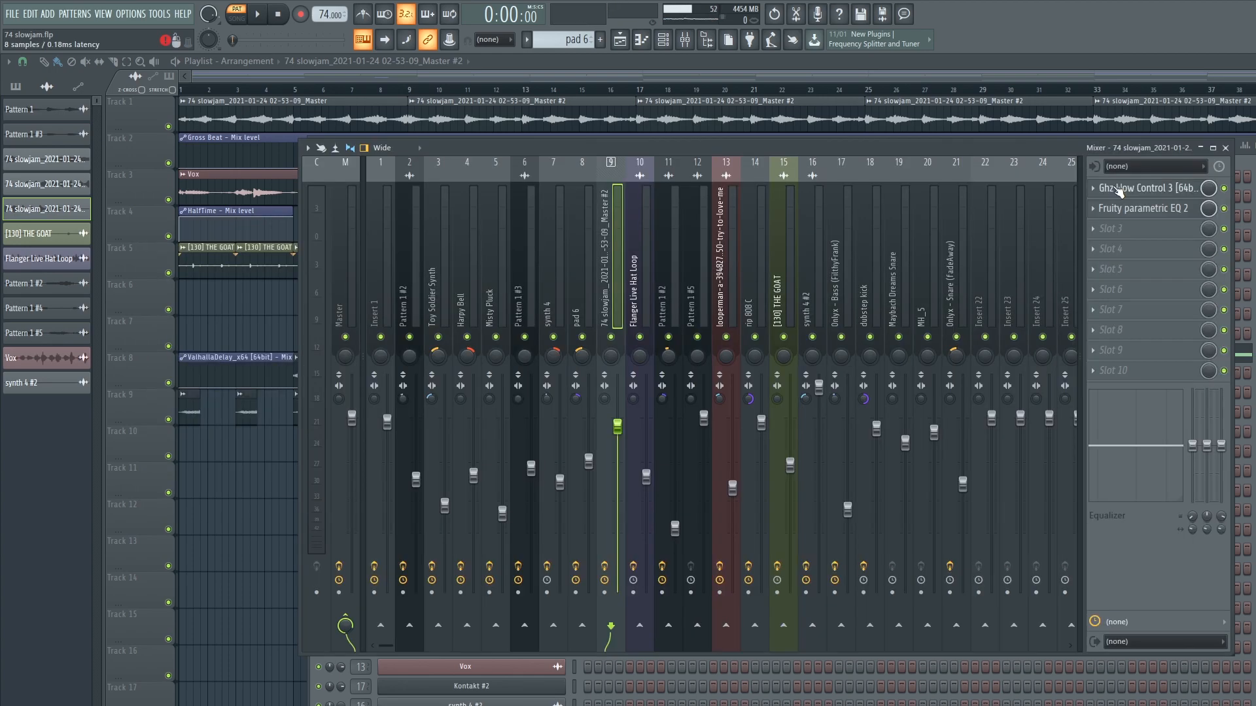
left_click(1118, 189)
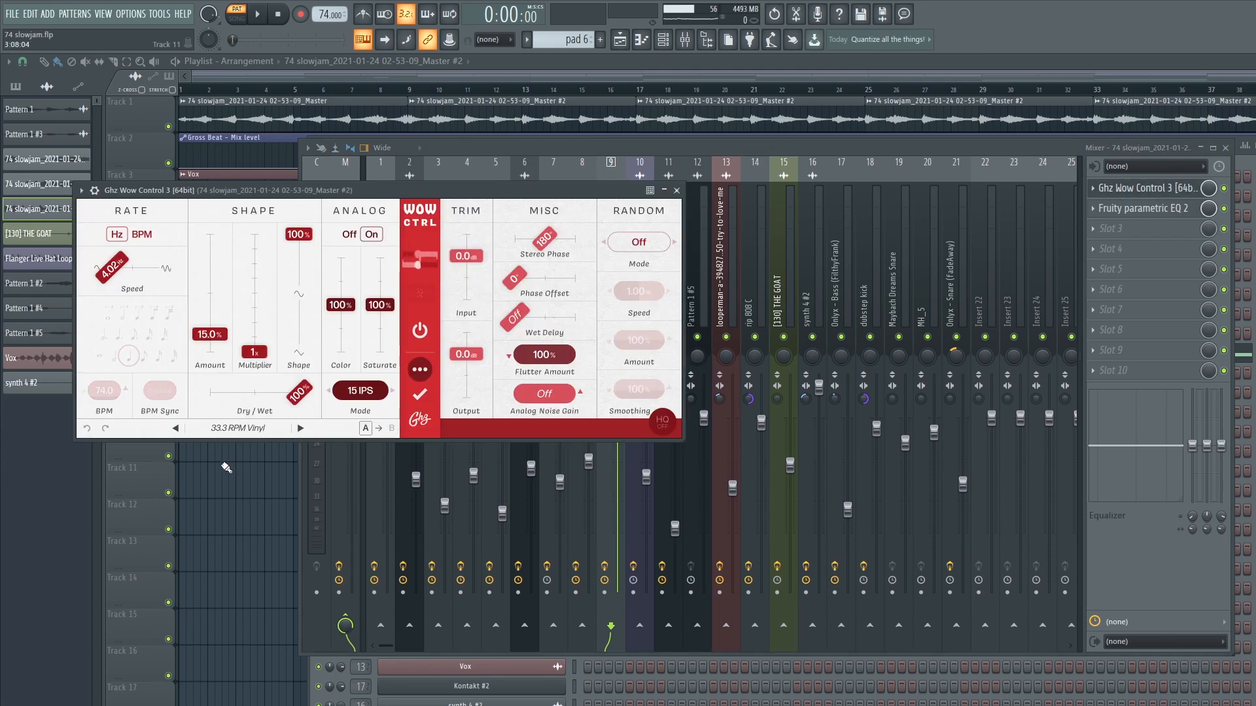
left_click(677, 190)
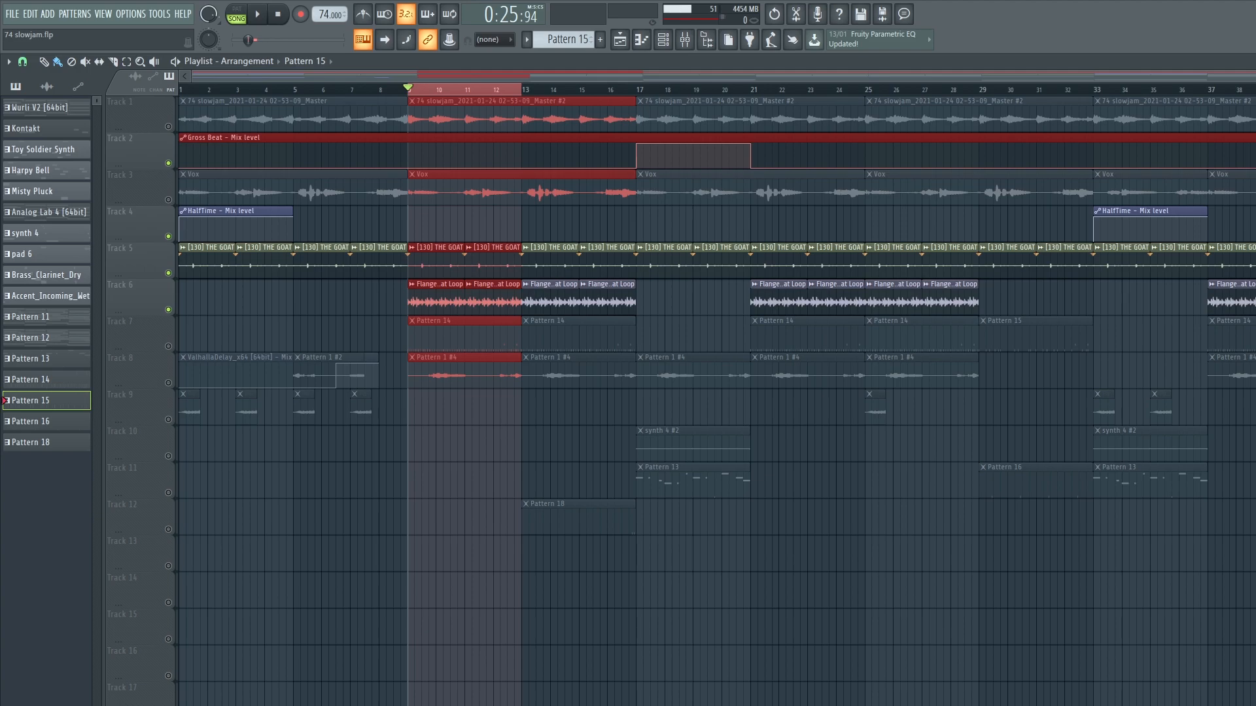
Step: Play the [130] THE GOAT and Flanger Live Hat Loop clips from bar 9 and check the hat loop's mixer effects
key("space")
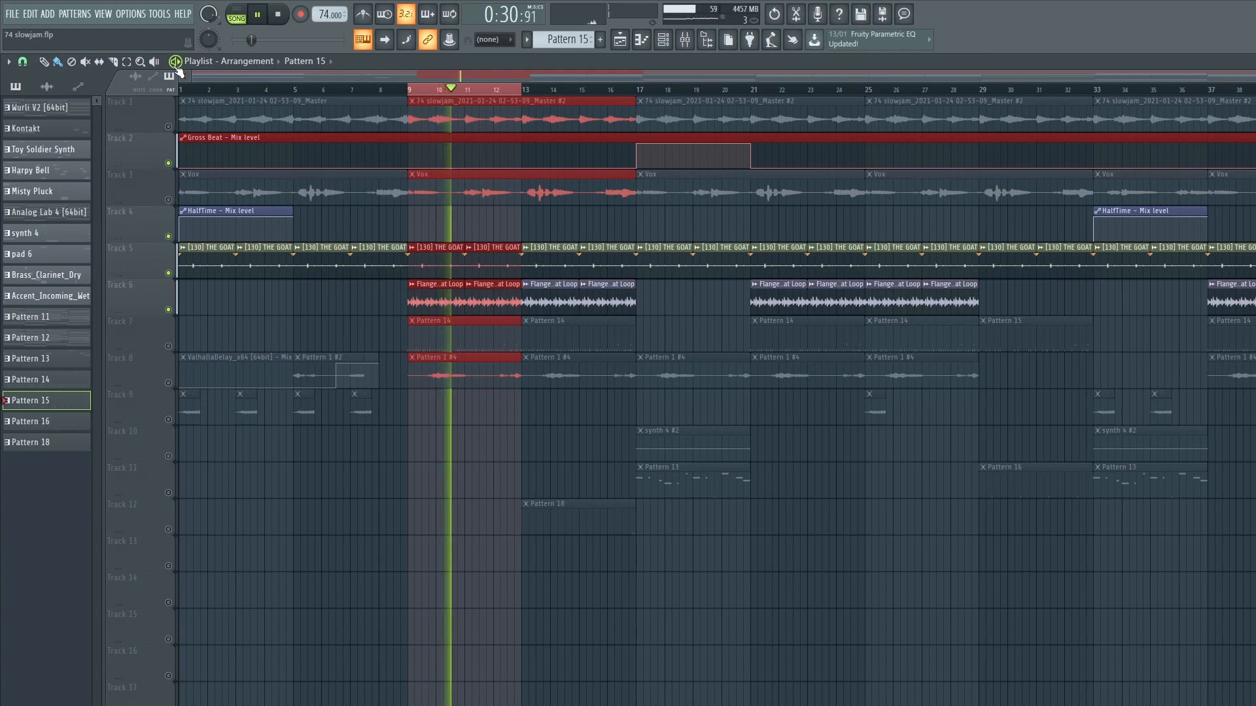
key("space")
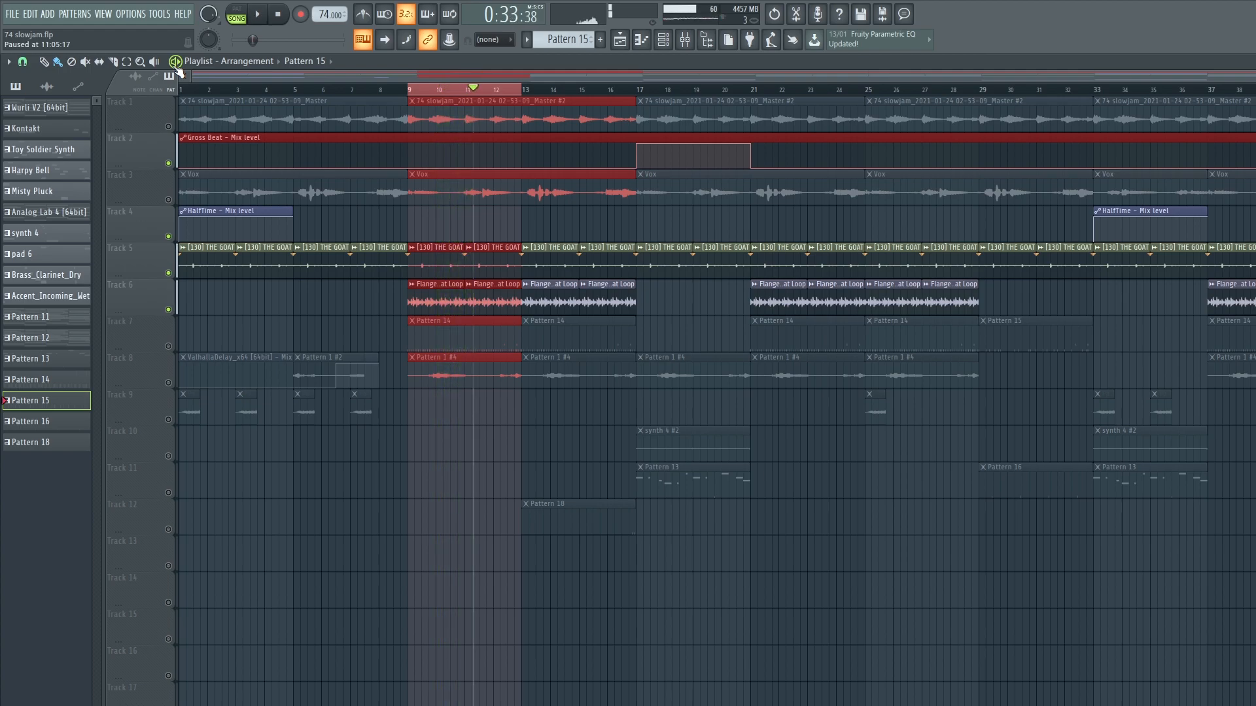
left_click(685, 40)
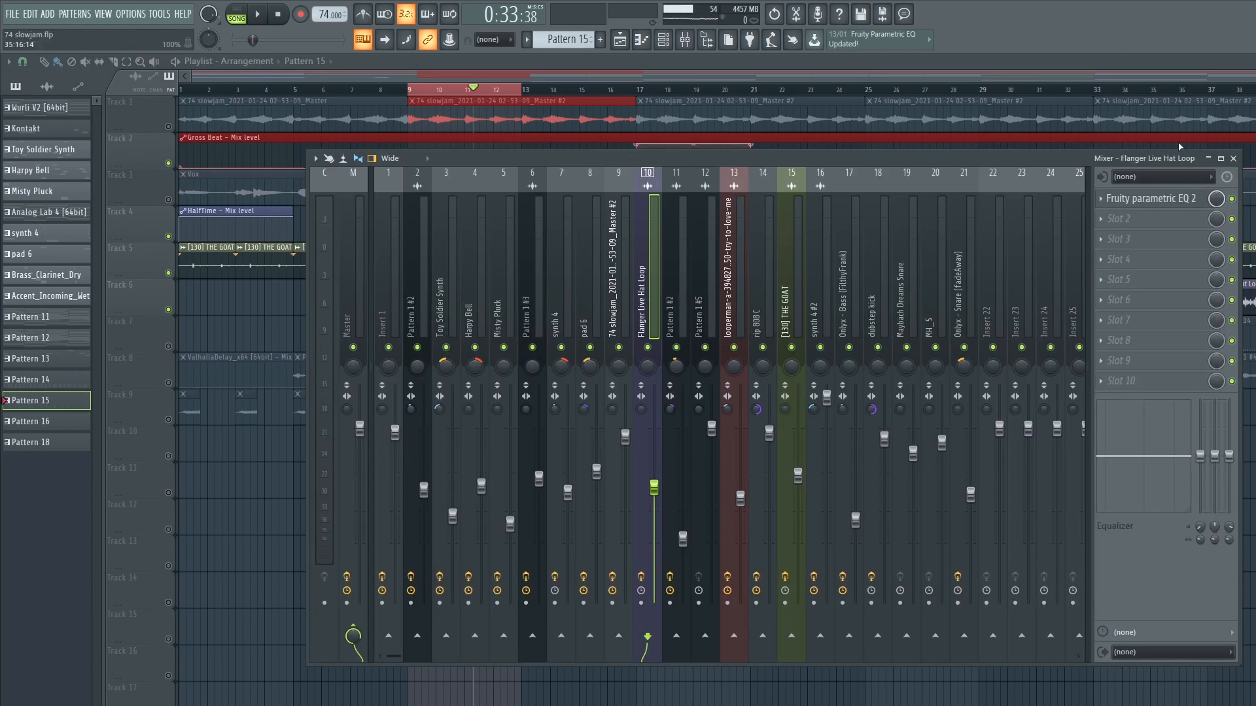
left_click(1233, 159)
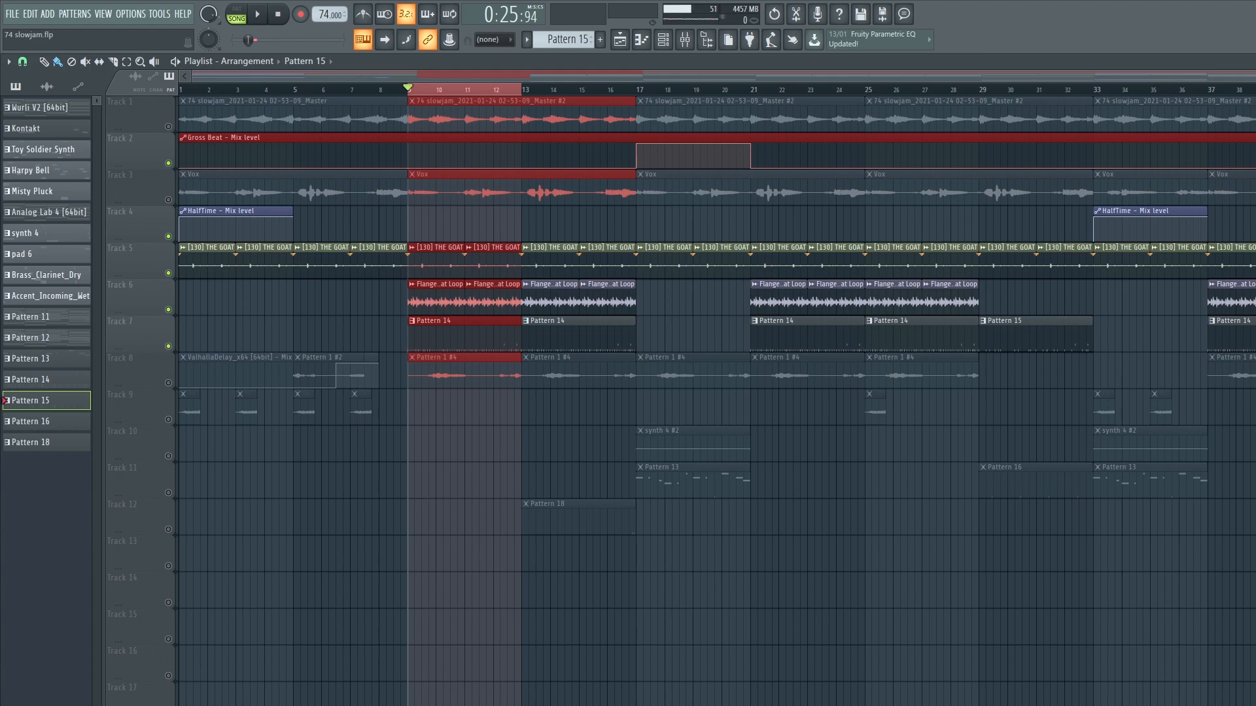
Step: Play the drum section with Pattern 14, examine the rip 808 C notes and review Renaissance Bass on its mixer track
key("space")
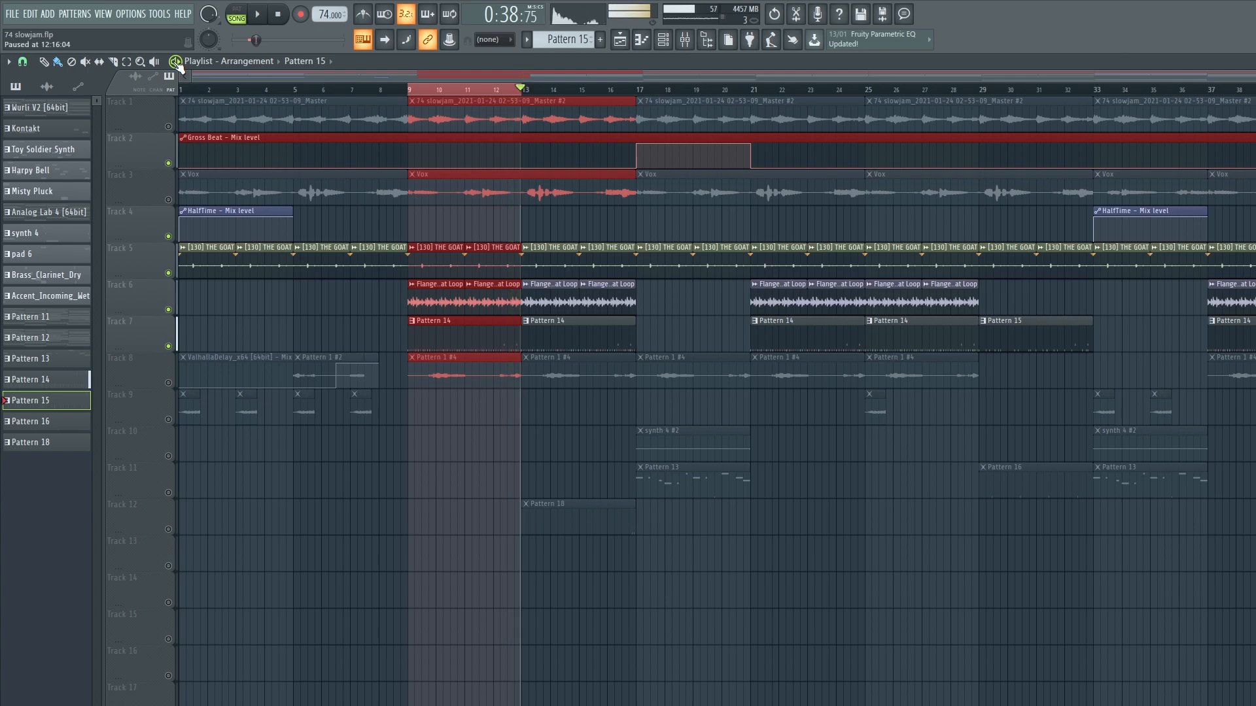
key("space")
key("F6")
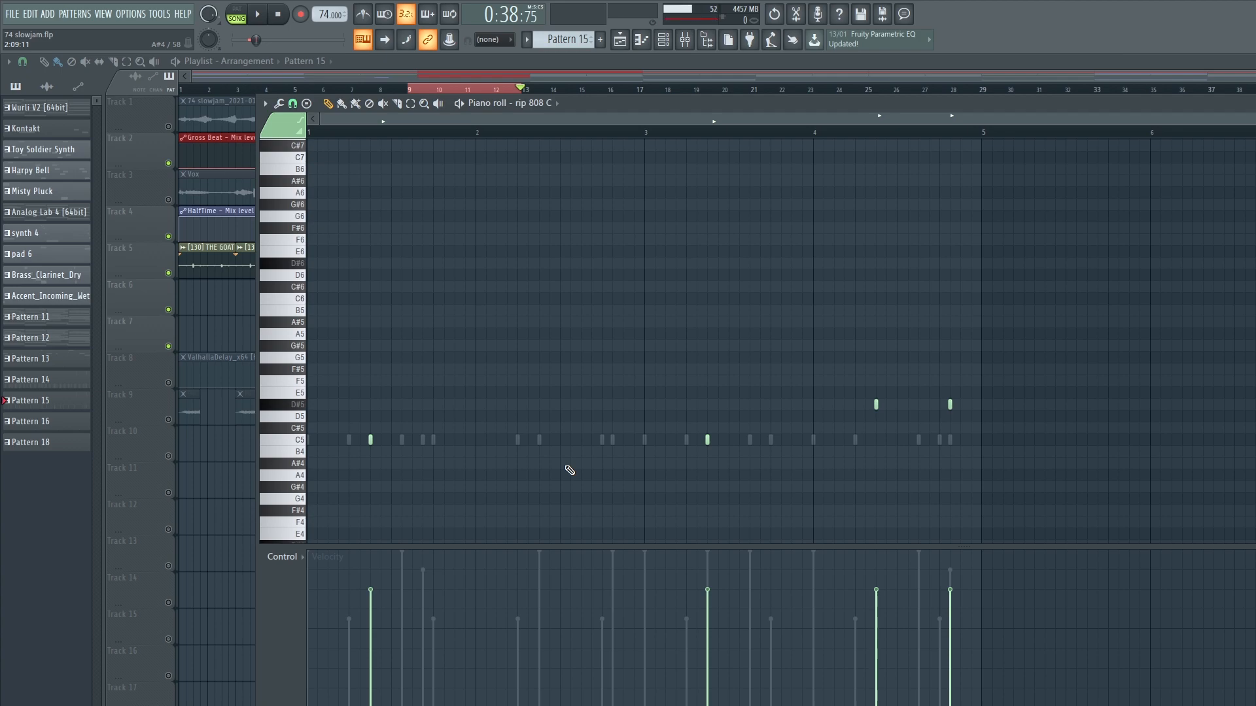
key("F9")
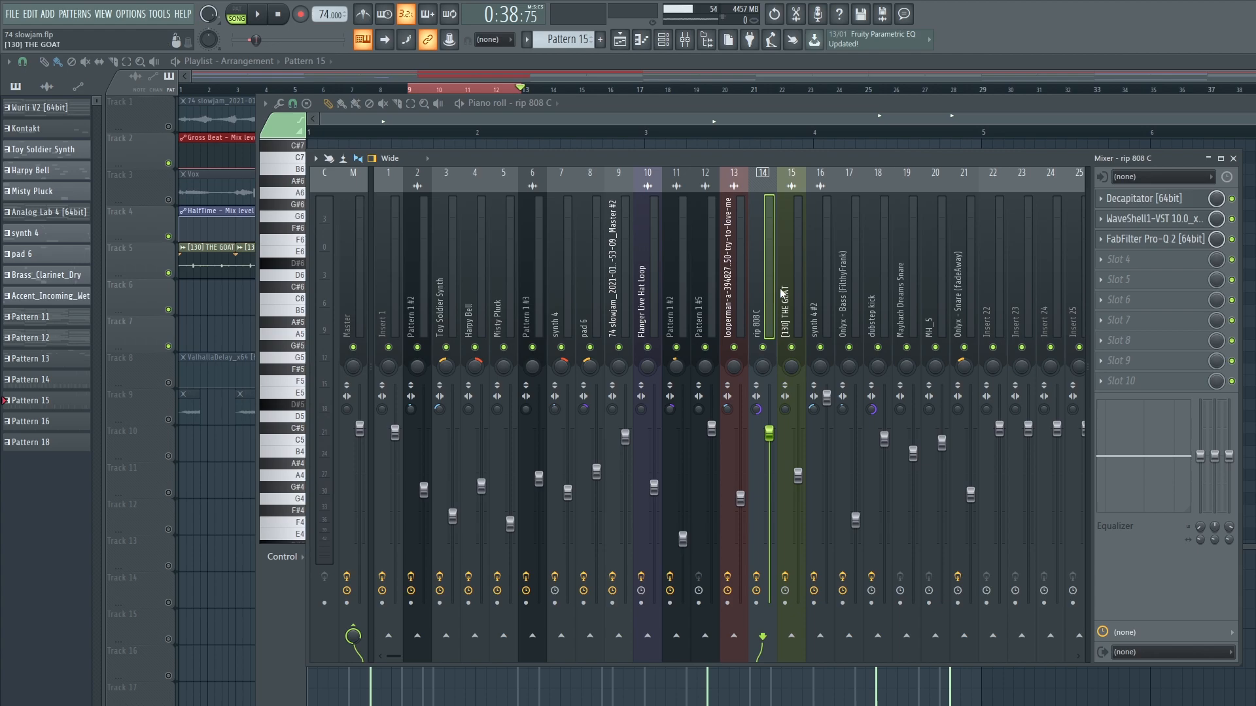
left_click(1176, 219)
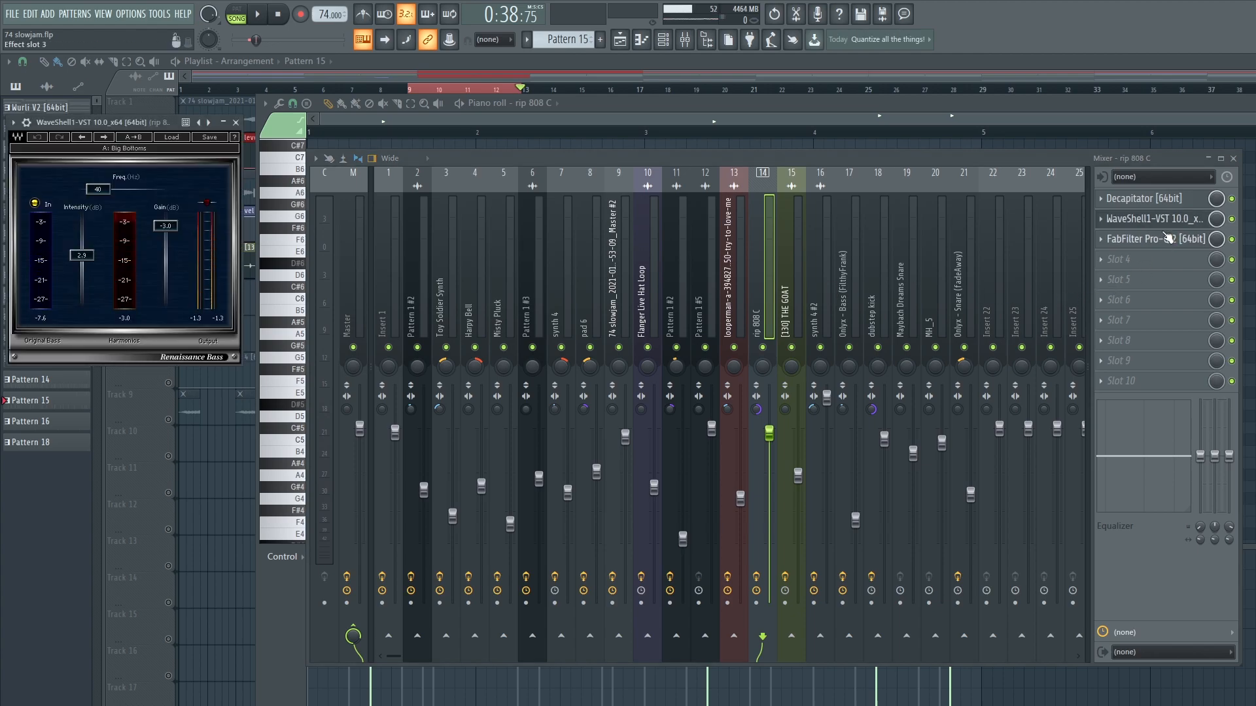
left_click(236, 122)
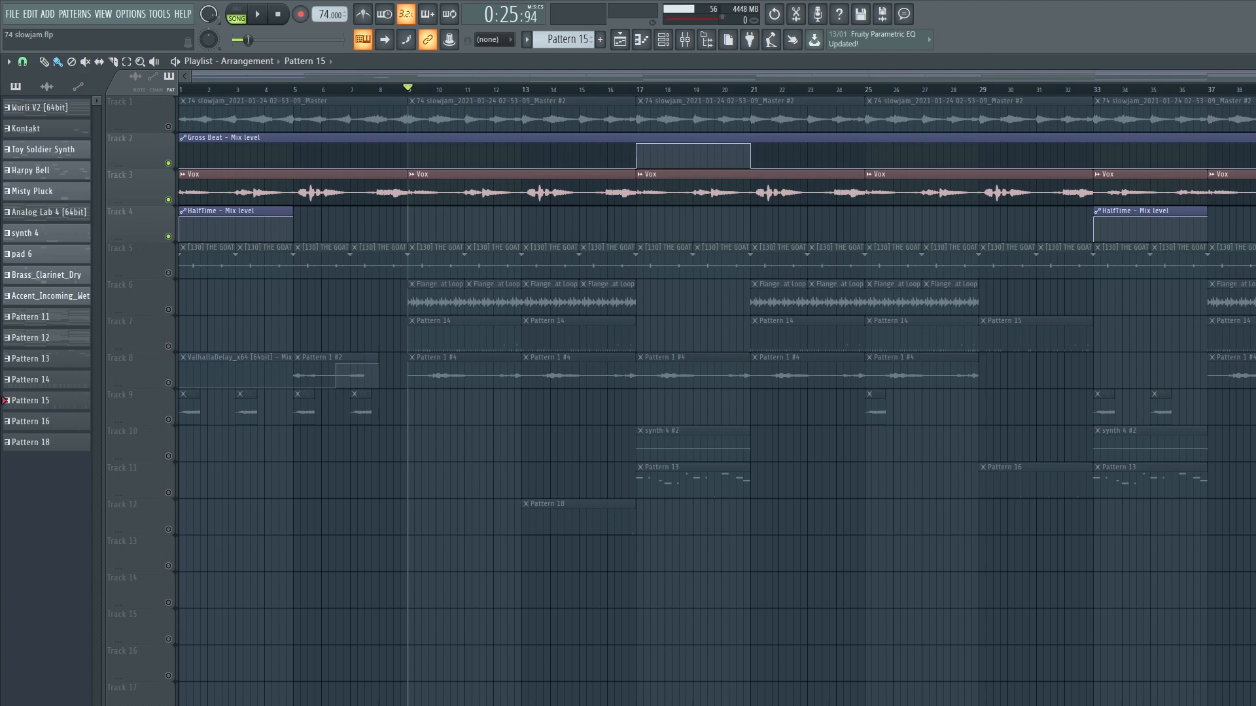
Step: Play the Vox track from bar 9 and review the FabFilter Pro-Q 2 and ValhallaDelay settings on its mixer track
key("space")
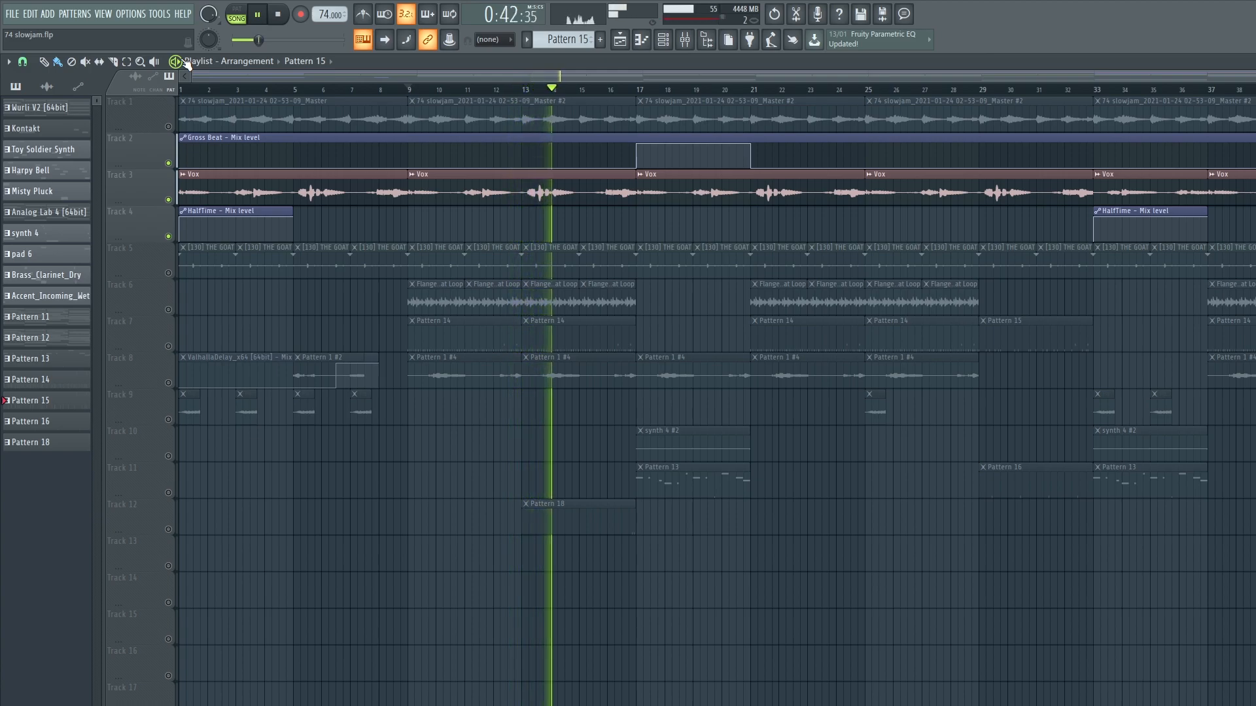
key("space")
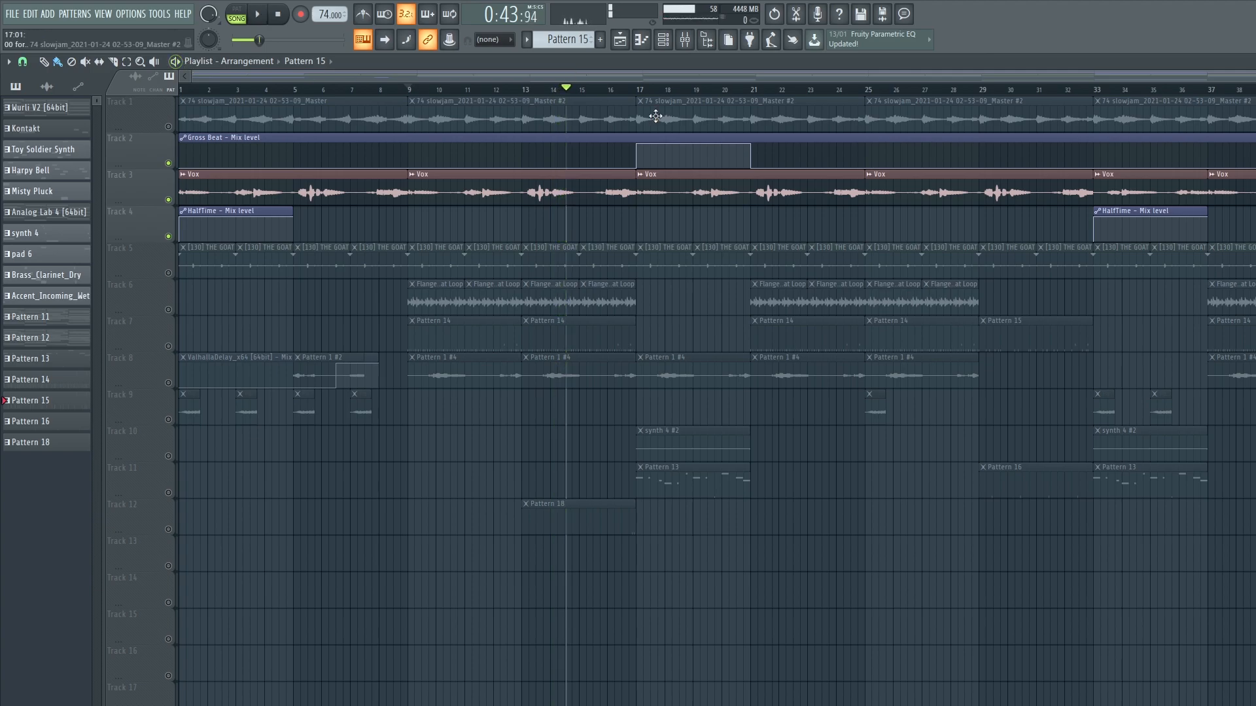
key("F9")
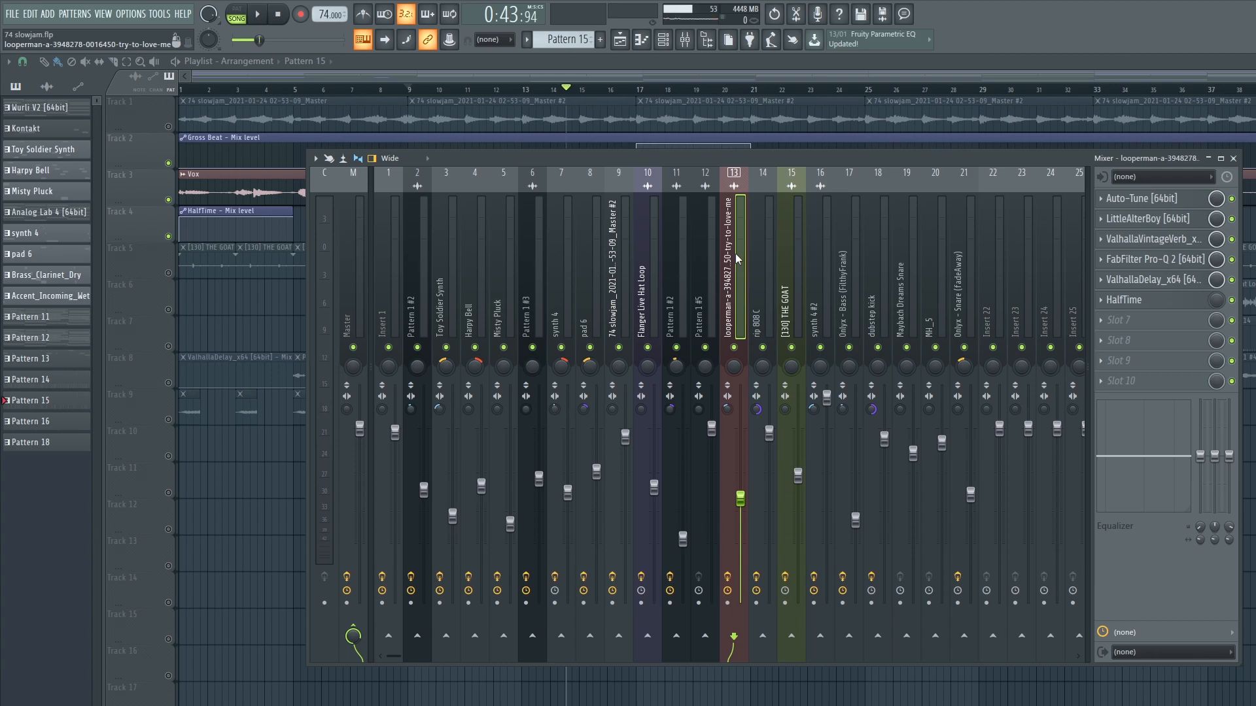
left_click(1155, 259)
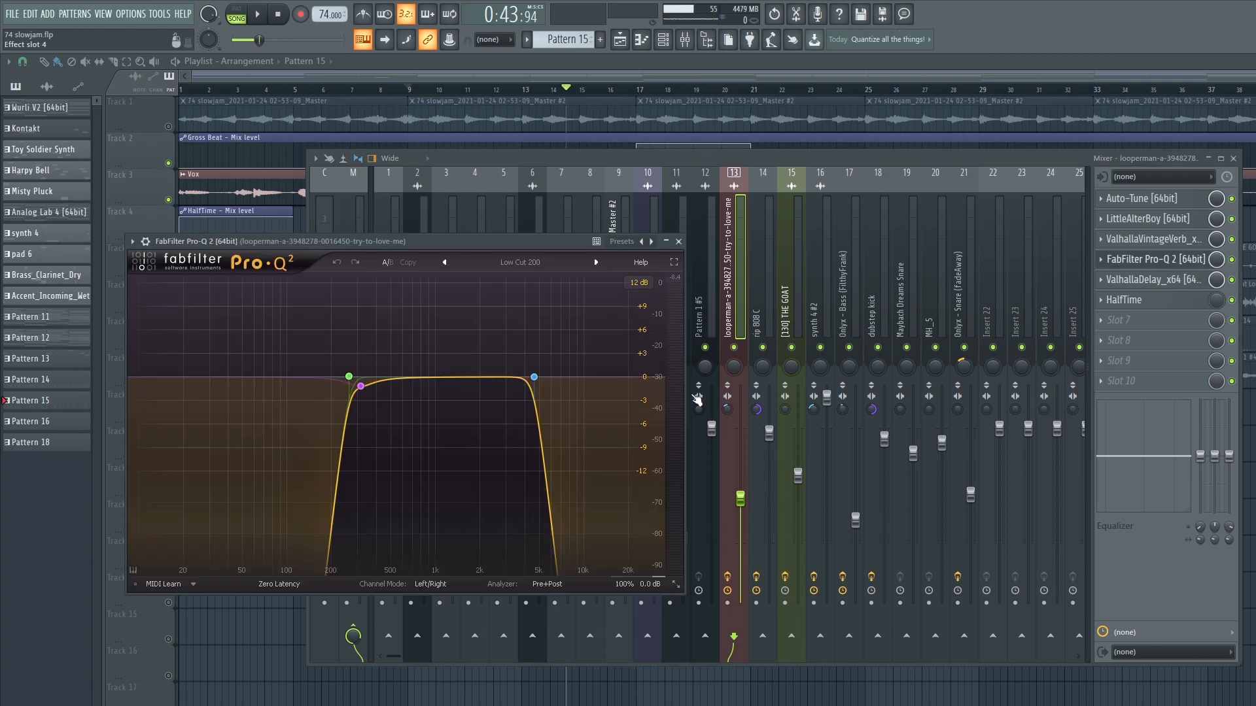
left_click(679, 241)
left_click(1155, 279)
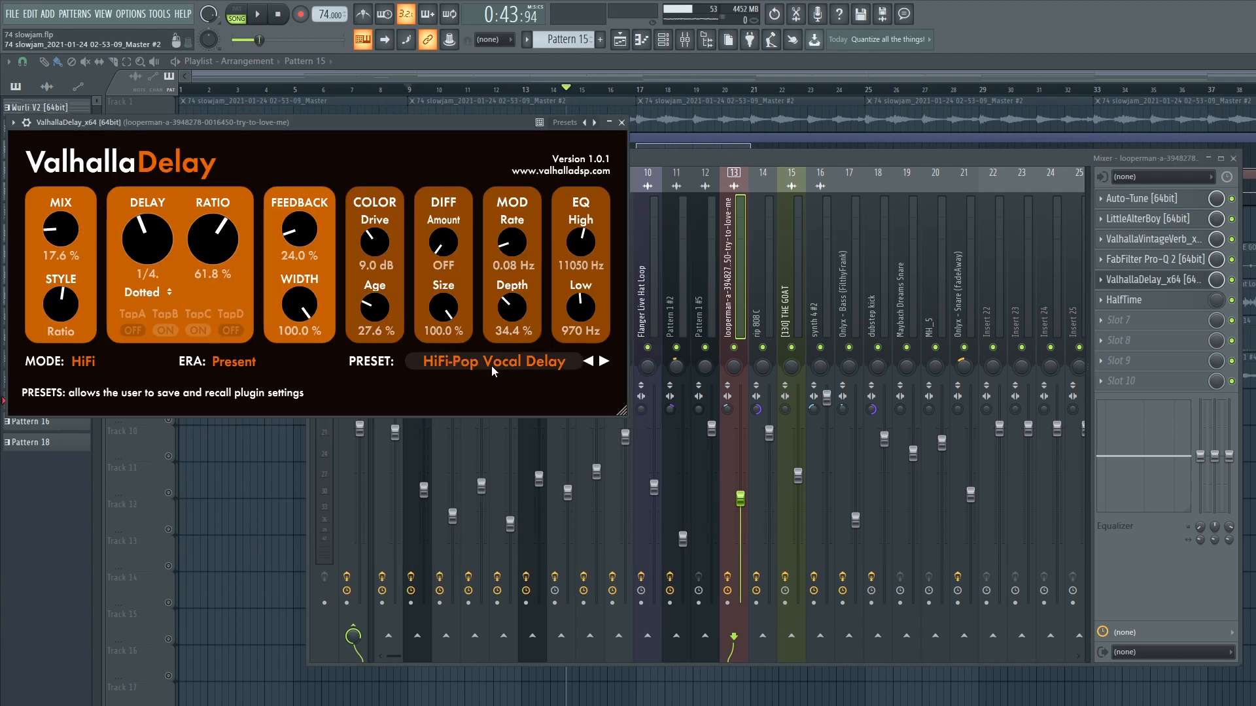
left_click(622, 122)
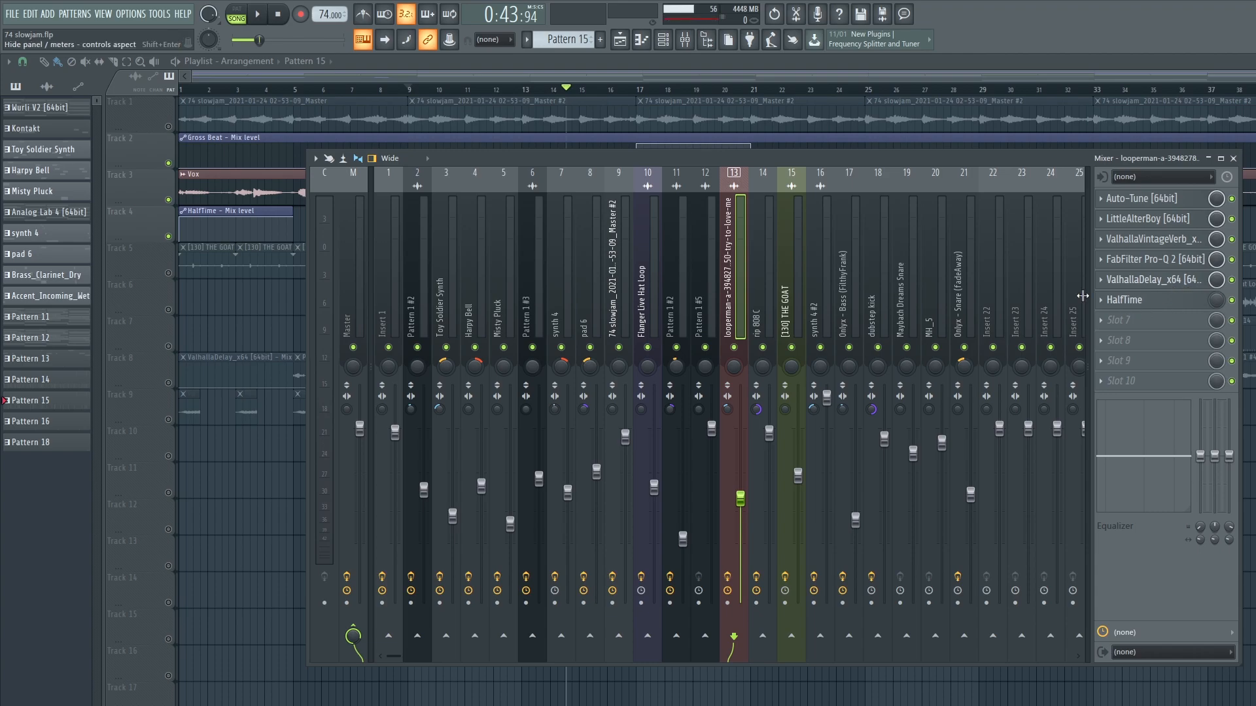
key("F9")
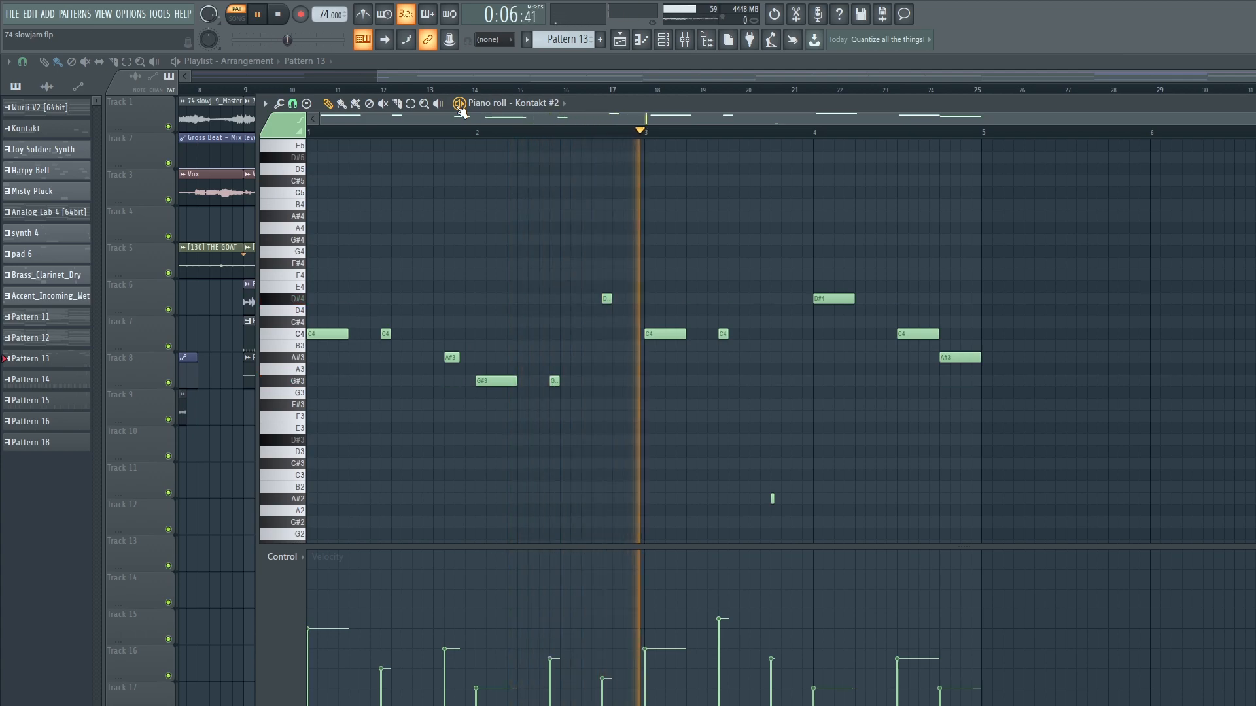
Step: Stop the Pattern 13 bass playback and review the GTR amp, FabFilter Pro-Q 2 and MicroShift on the Onlyx - Bass mixer track
key("space")
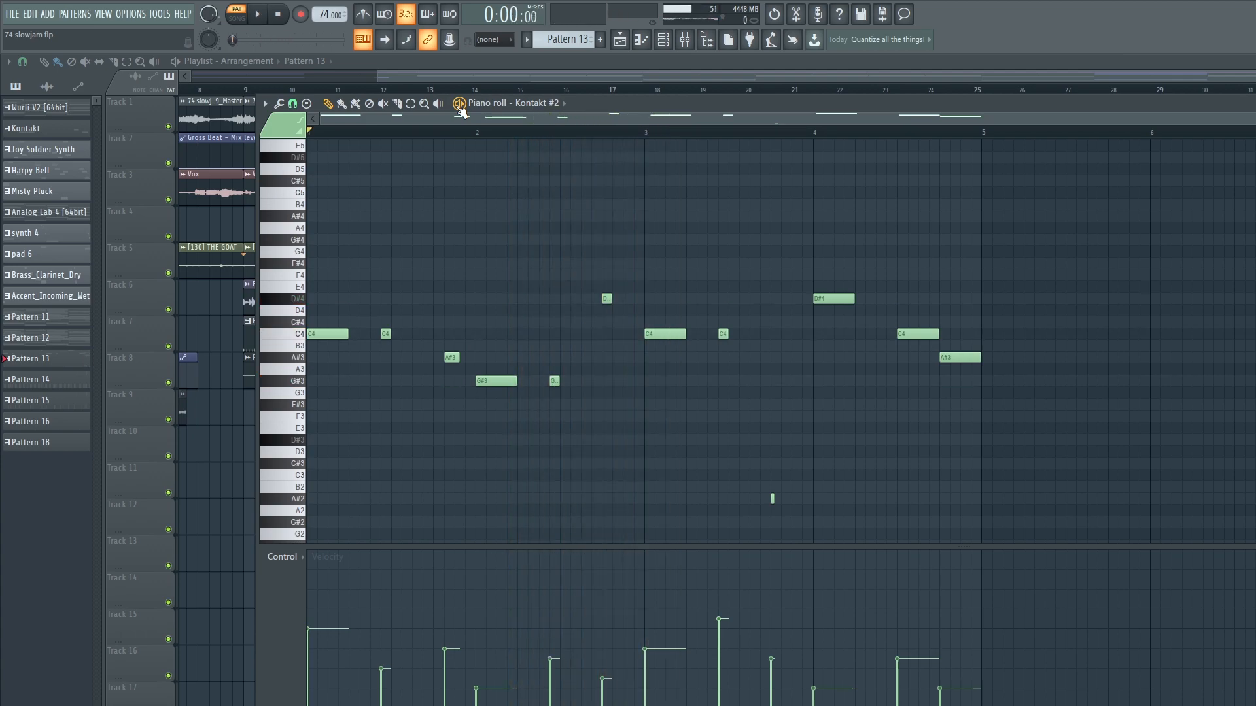
left_click(685, 39)
left_click(1141, 205)
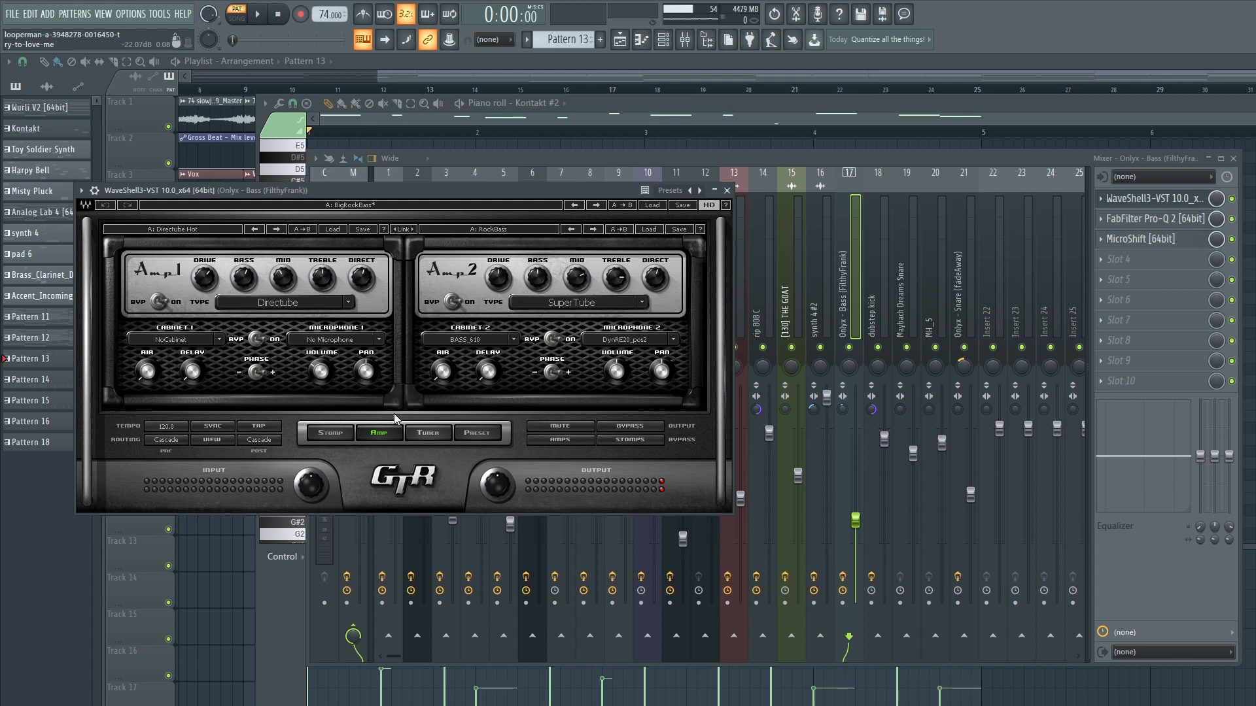
left_click(1132, 225)
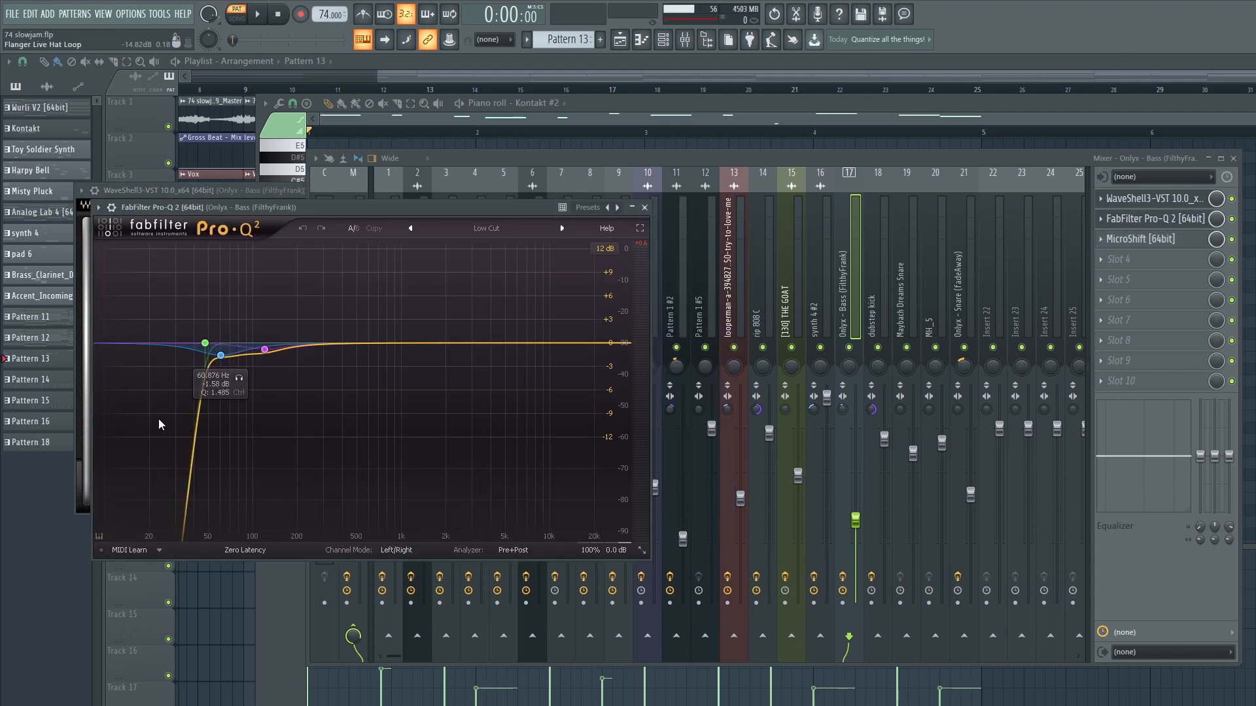
left_click(1151, 239)
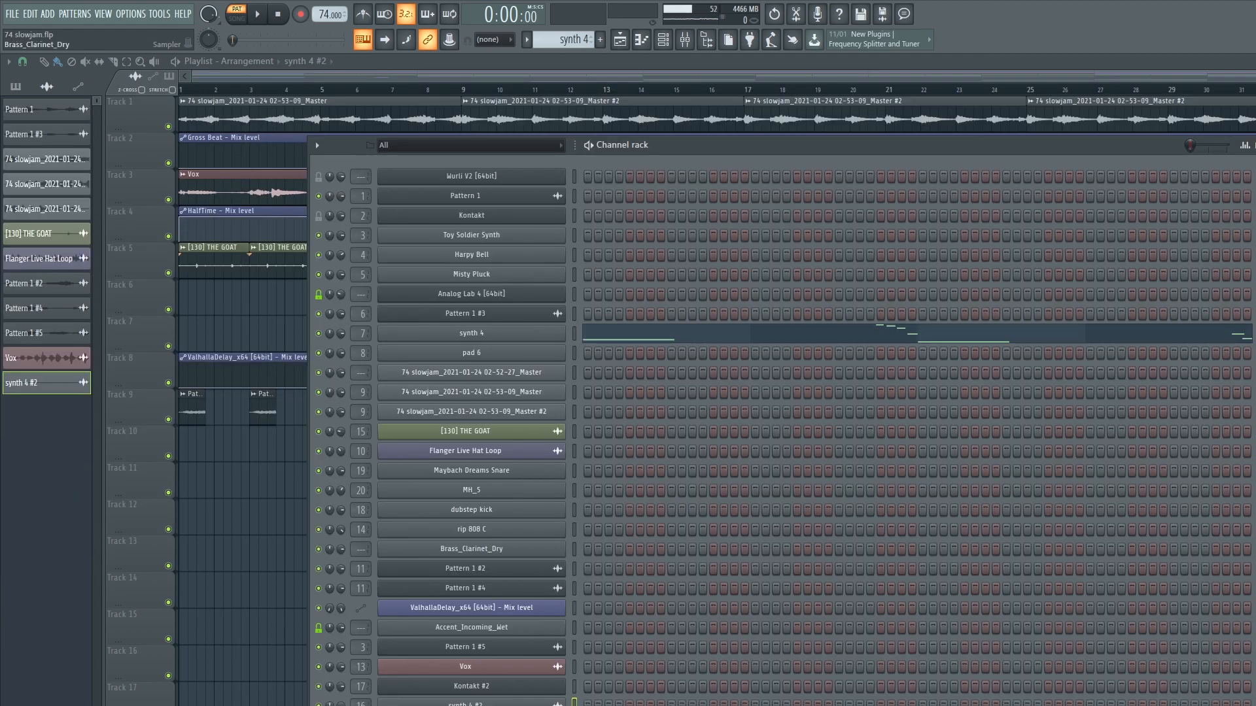
Step: Inspect the synth 4 #2 sampler settings and its mixer effect, and play it with Pattern 13 from bar 17
left_click(471, 703)
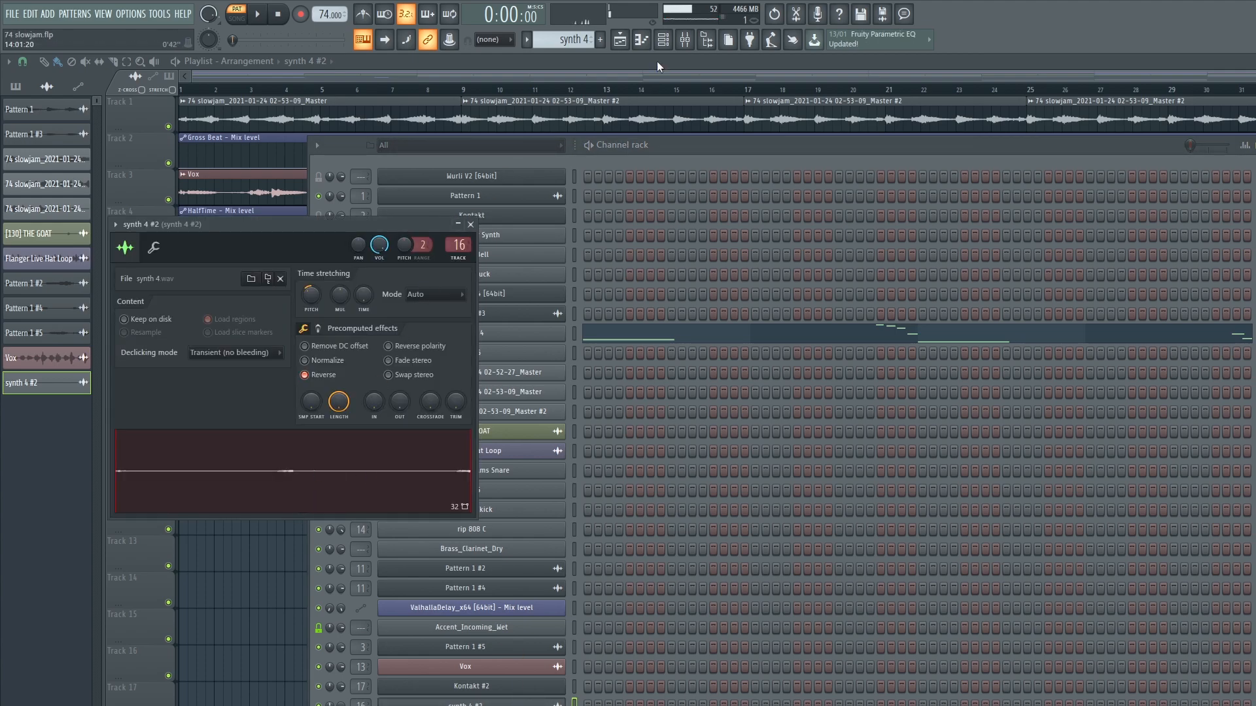
key("F9")
left_click(1182, 200)
left_click(1181, 200)
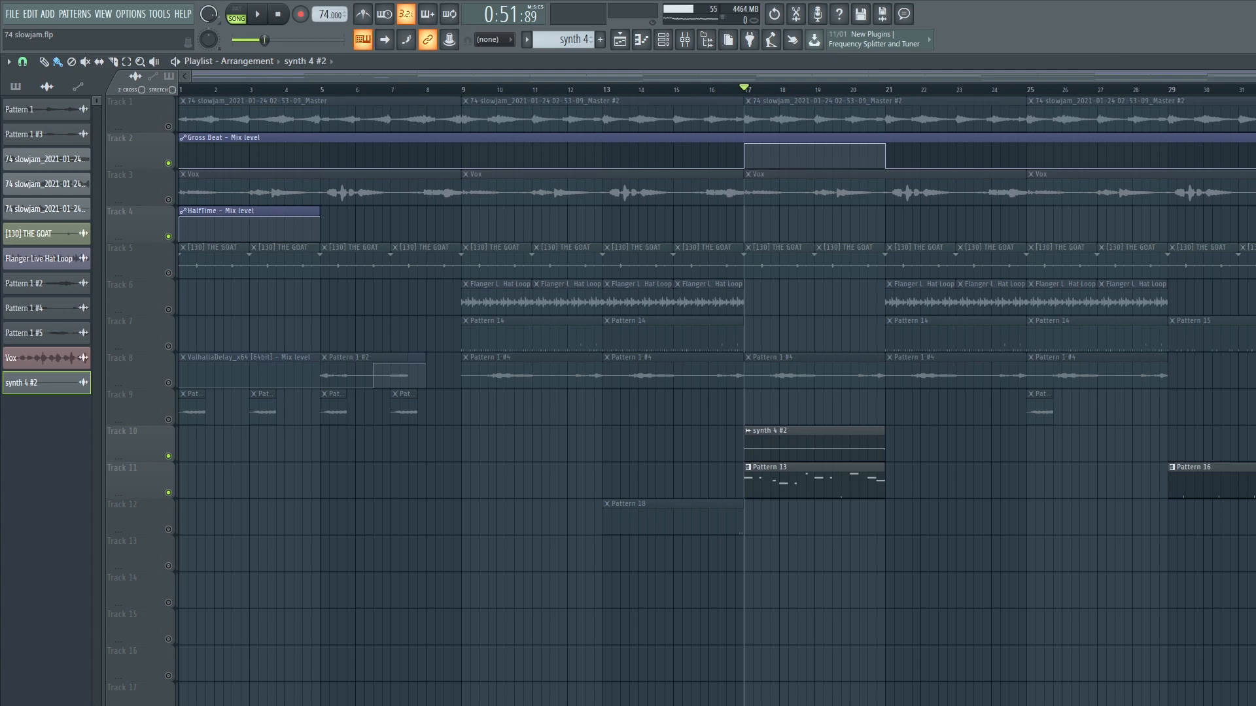
key("space")
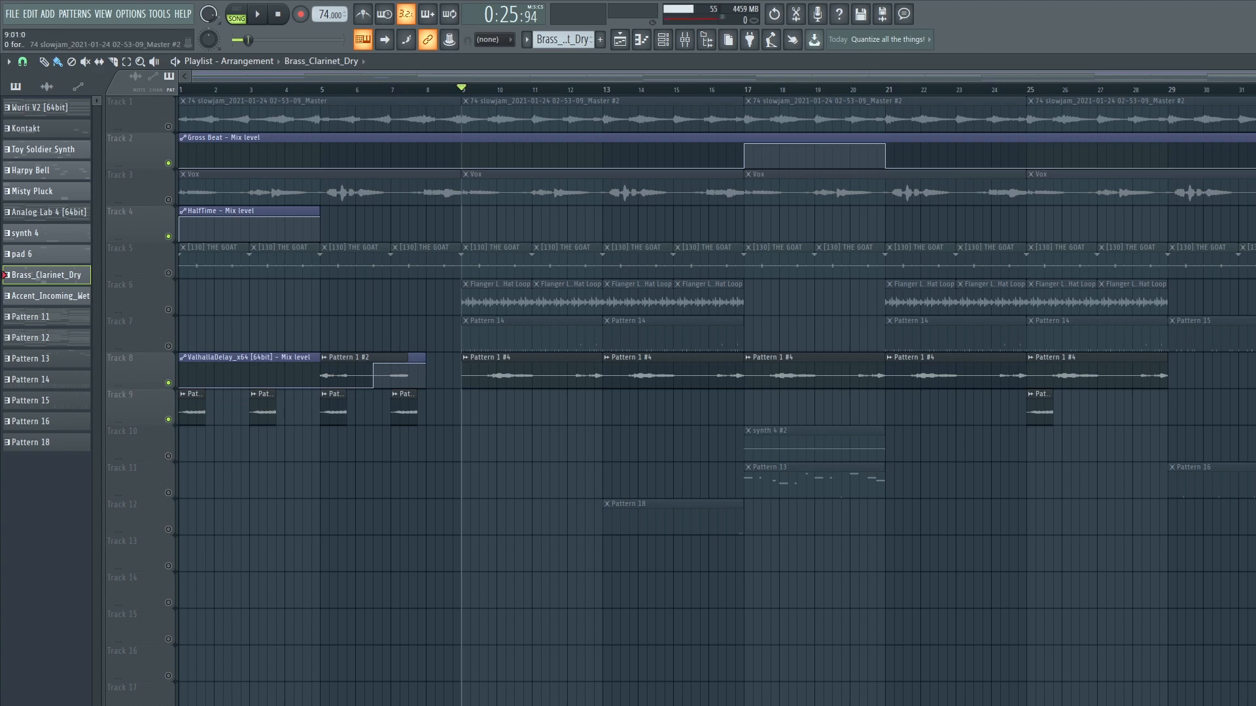
Step: Play the Brass_Clarinet_Dry part's Pattern 1 #4 clips from about bar 9
left_click(480, 89)
key("space")
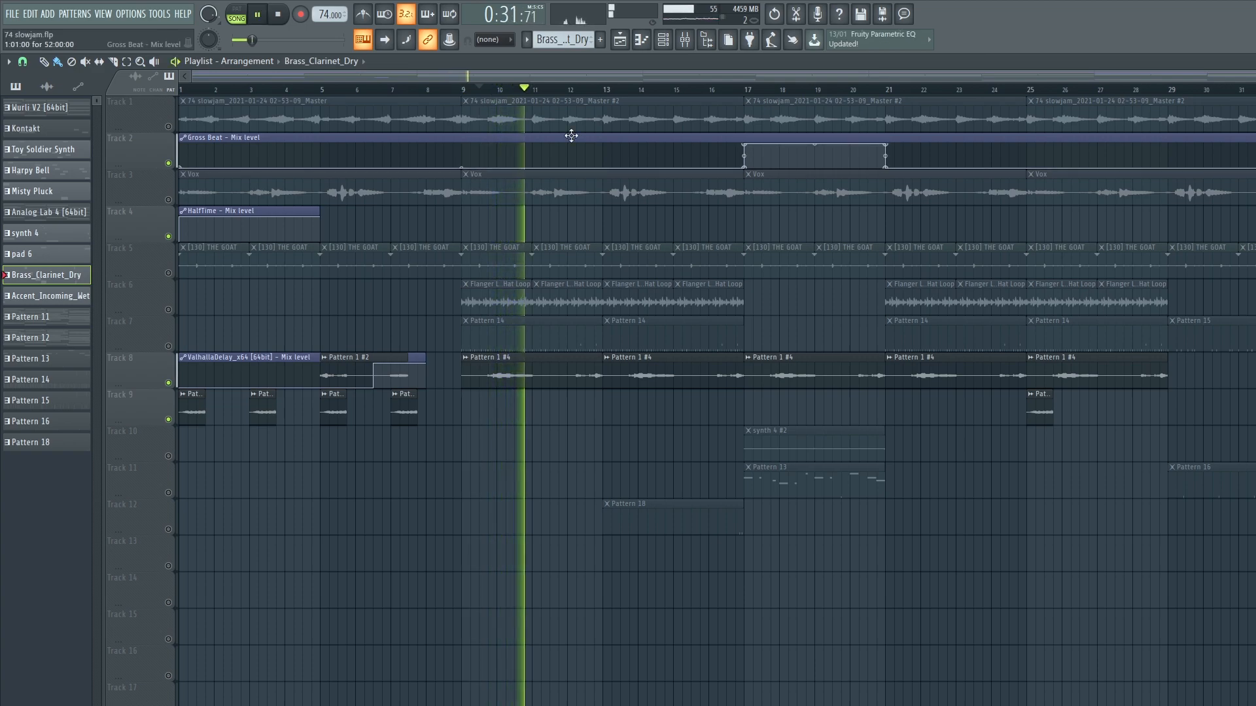
key("space")
Step: Review Rev INTENSITY, Fruity parametric EQ 2, MicroShift, ValhallaDelay and the WaveShell1 plugin on the Pattern 1 #2 mixer track
left_click(698, 45)
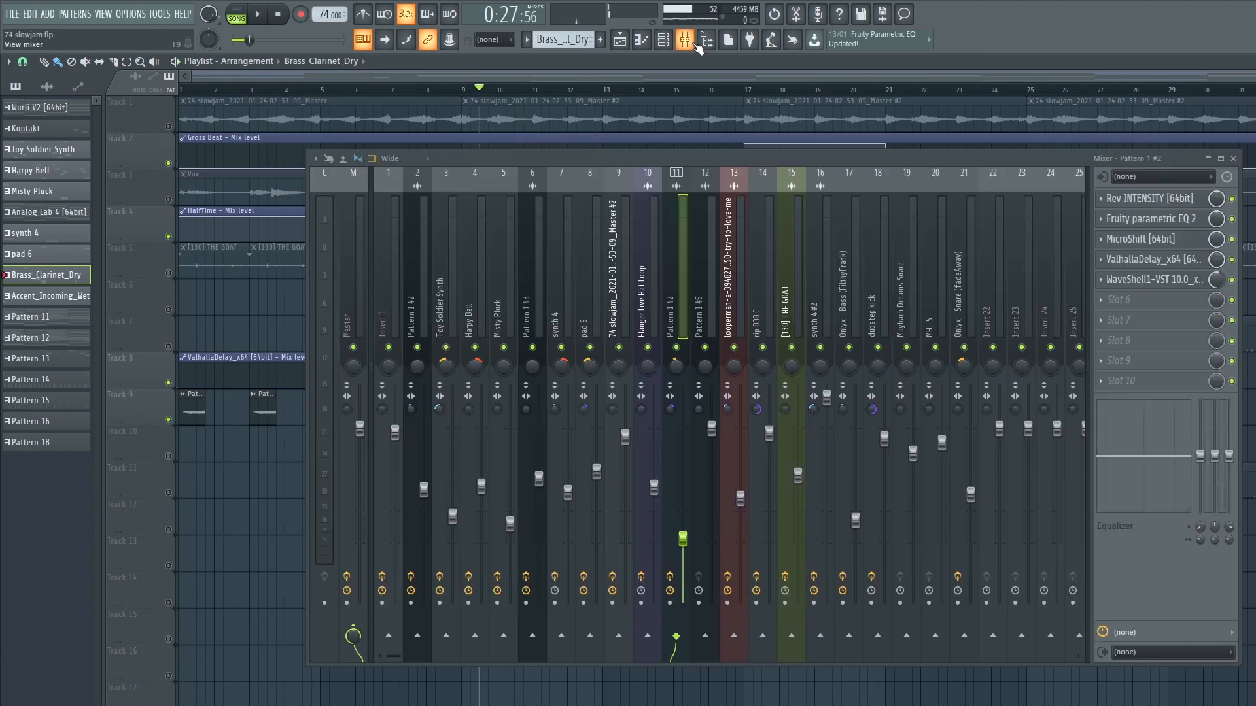
left_click(1151, 199)
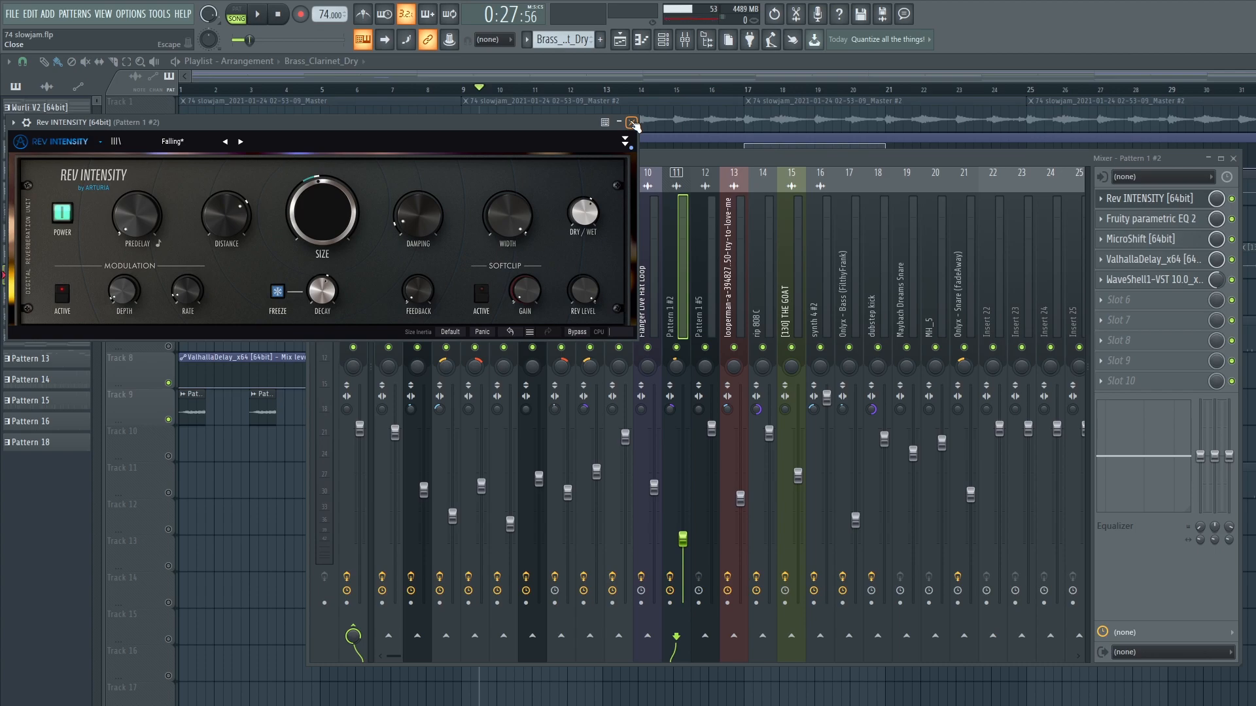
left_click(632, 123)
left_click(1155, 220)
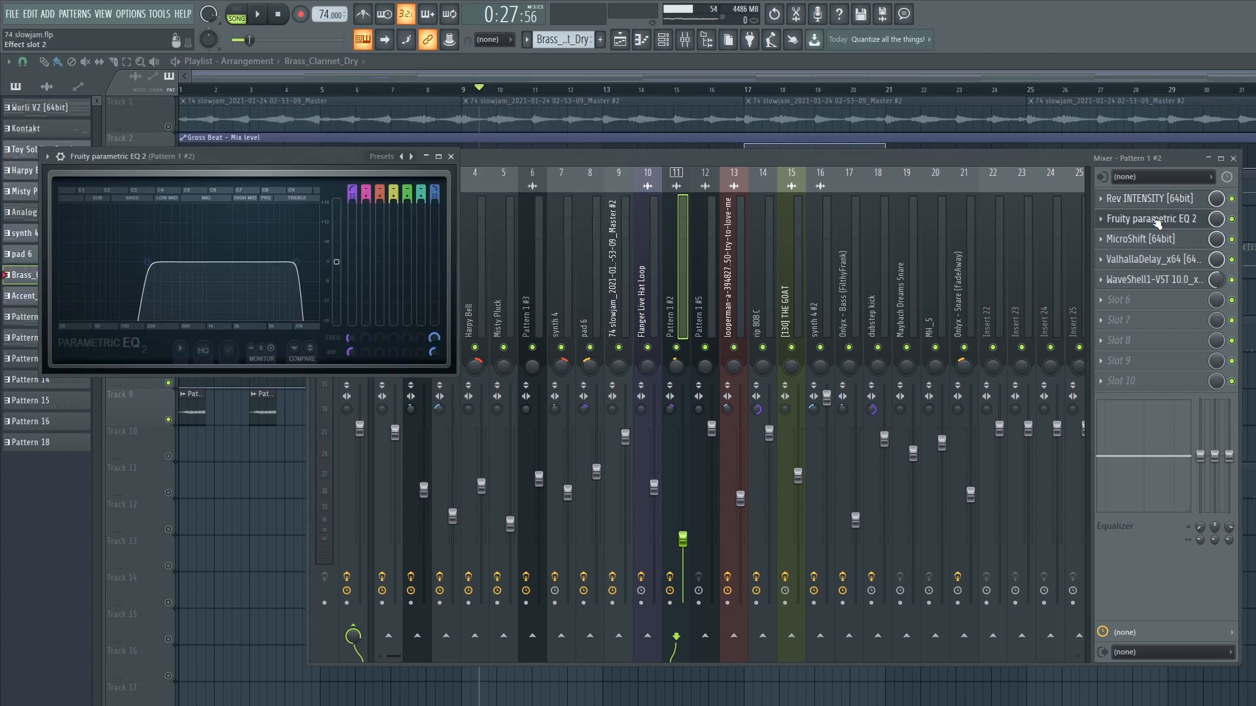
left_click(452, 157)
left_click(1155, 239)
left_click(592, 140)
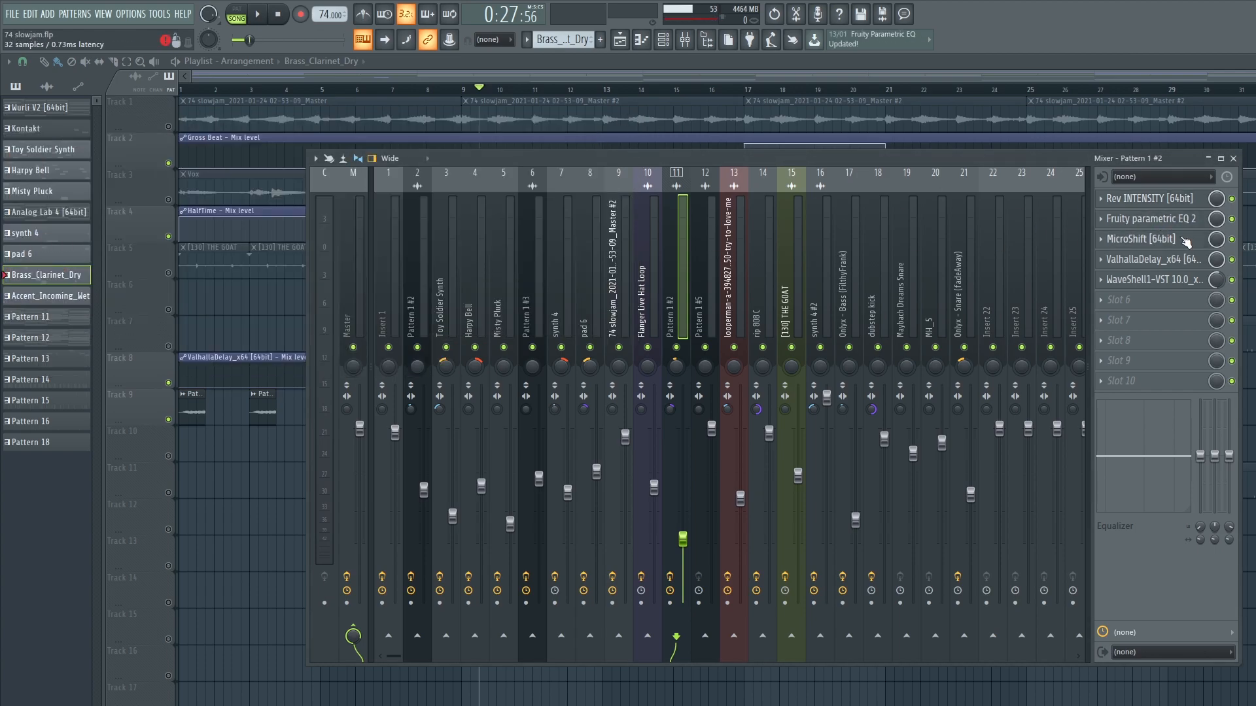
left_click(1157, 260)
left_click(673, 174)
left_click(1155, 279)
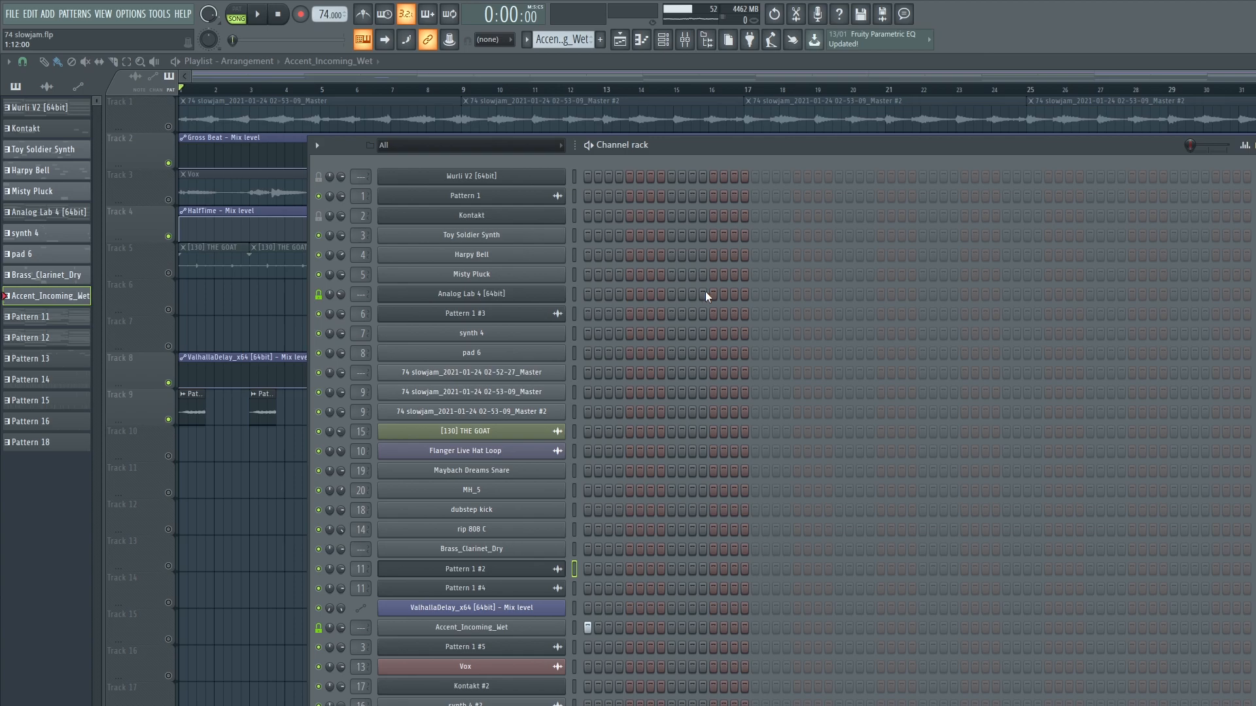
Step: Play the Accent_Incoming_Wet pattern and its song clips from bar 1, and check the effects on the Toy Soldier Synth mixer track
key("space")
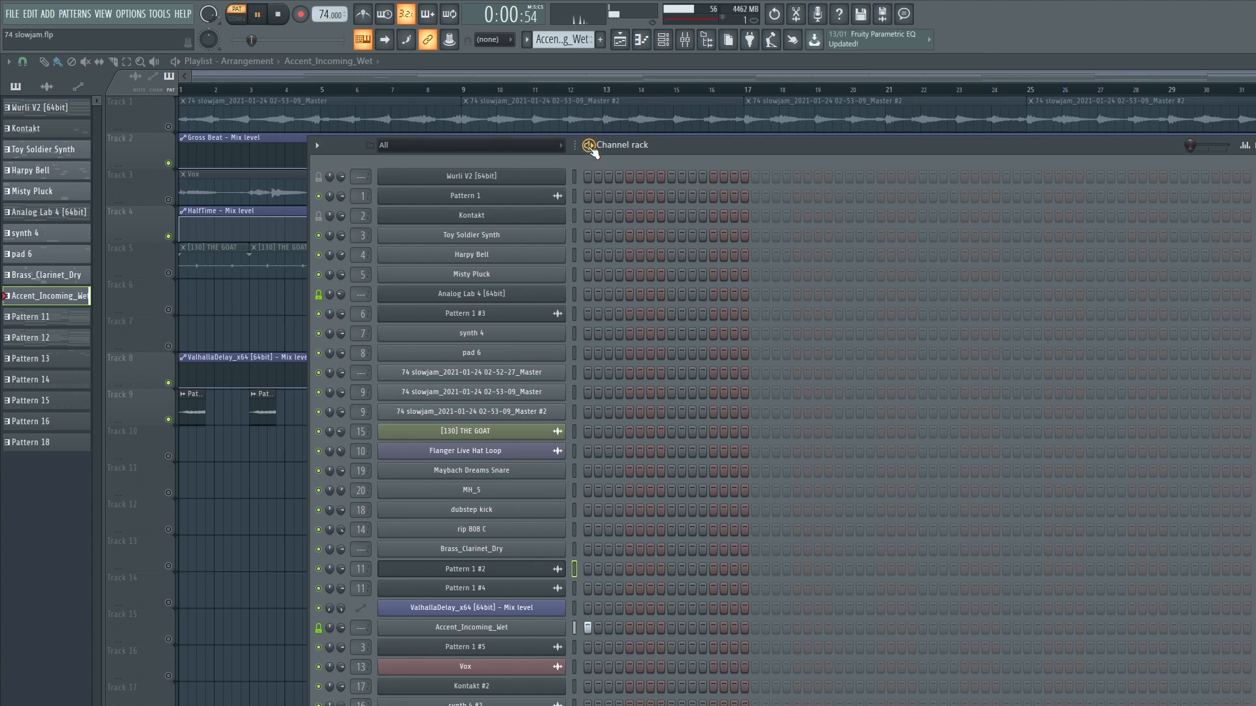
left_click(276, 16)
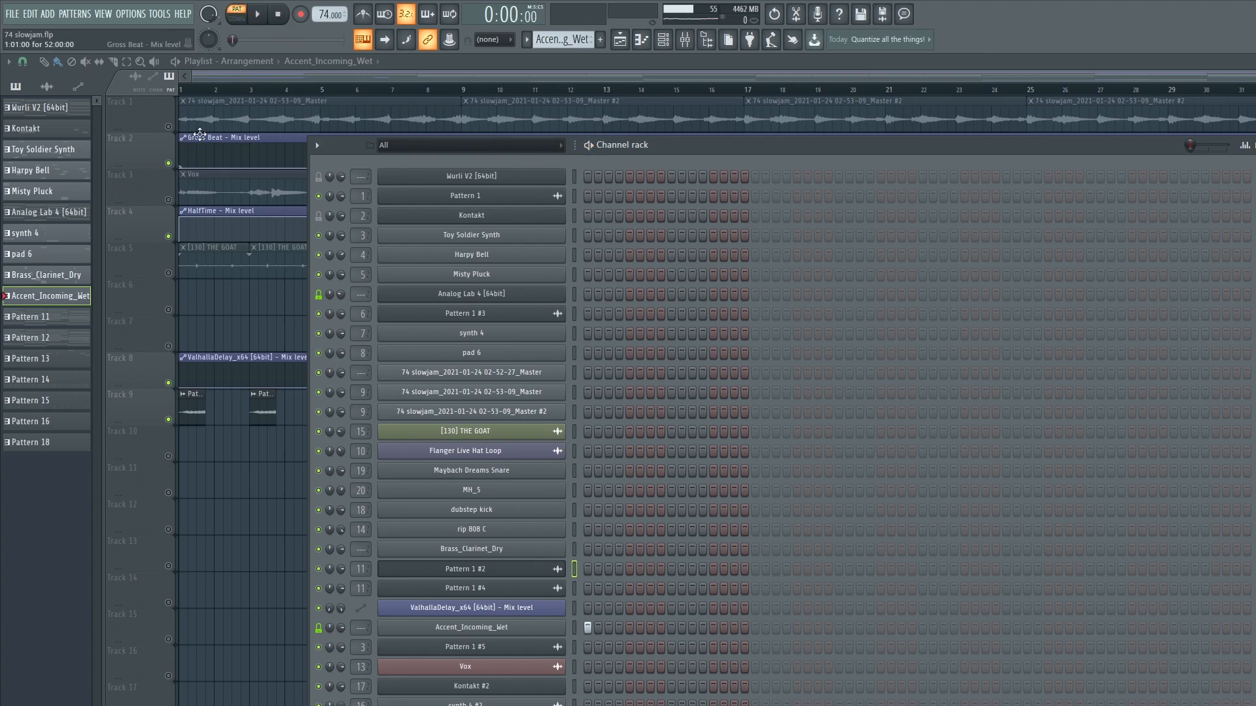
left_click(151, 108)
key("space")
key("space")
key("F9")
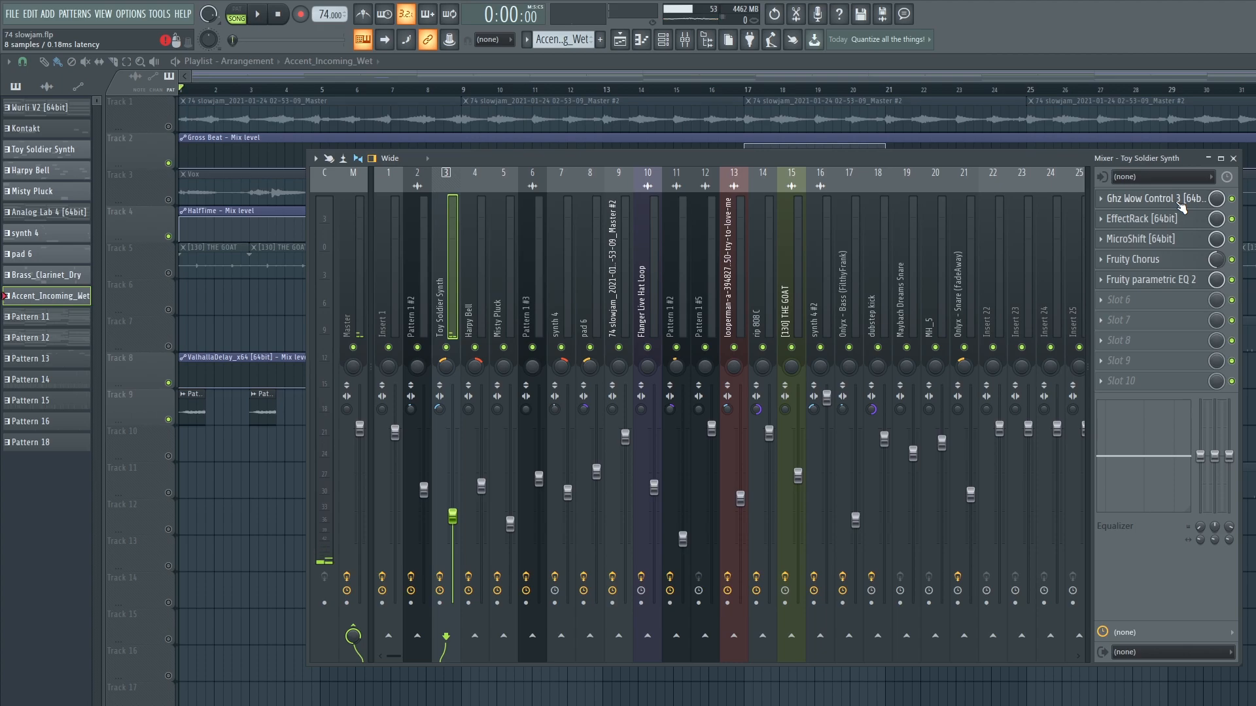
Step: Close the mixer and play the full arrangement from bar 1 to about bar 21 with all tracks unmuted
key("F9")
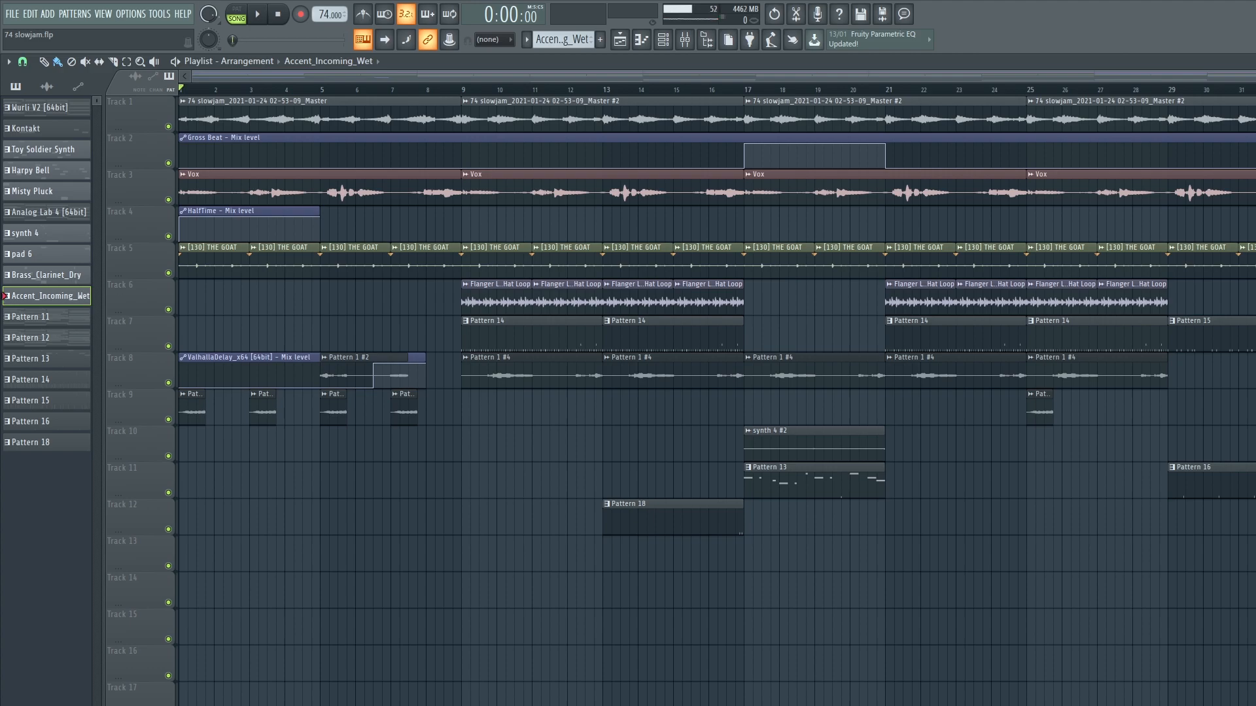
key("space")
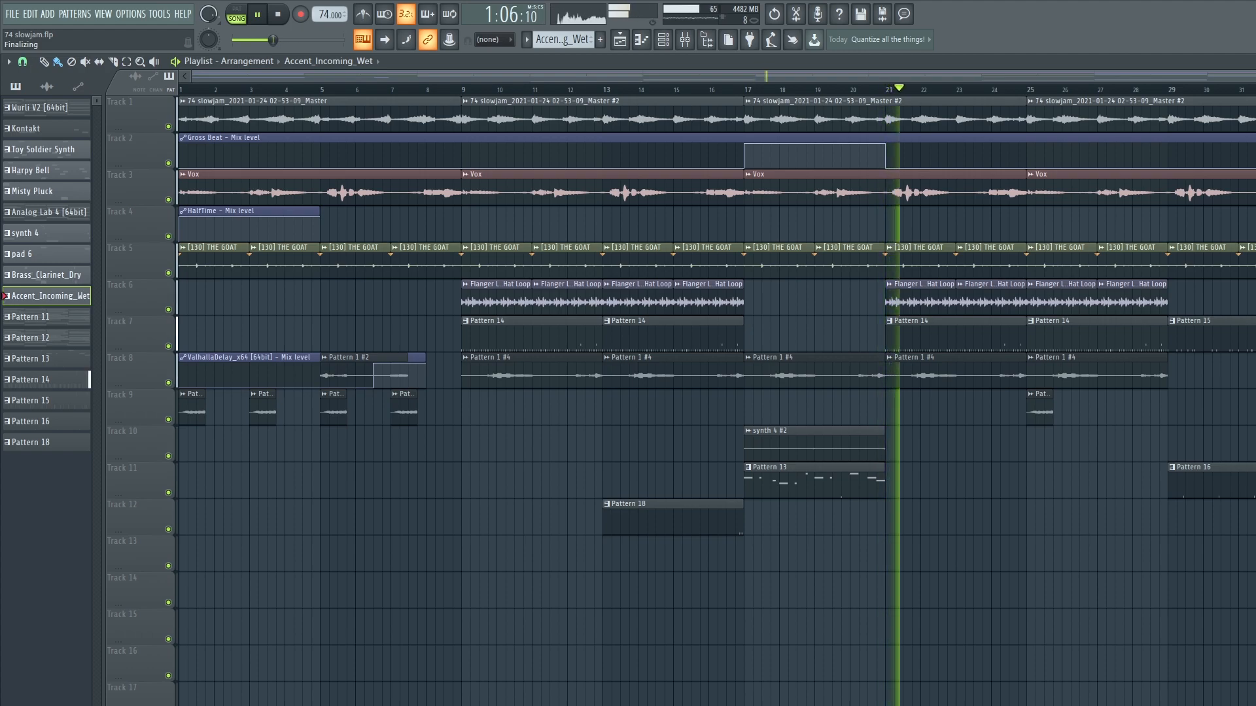
left_click(279, 15)
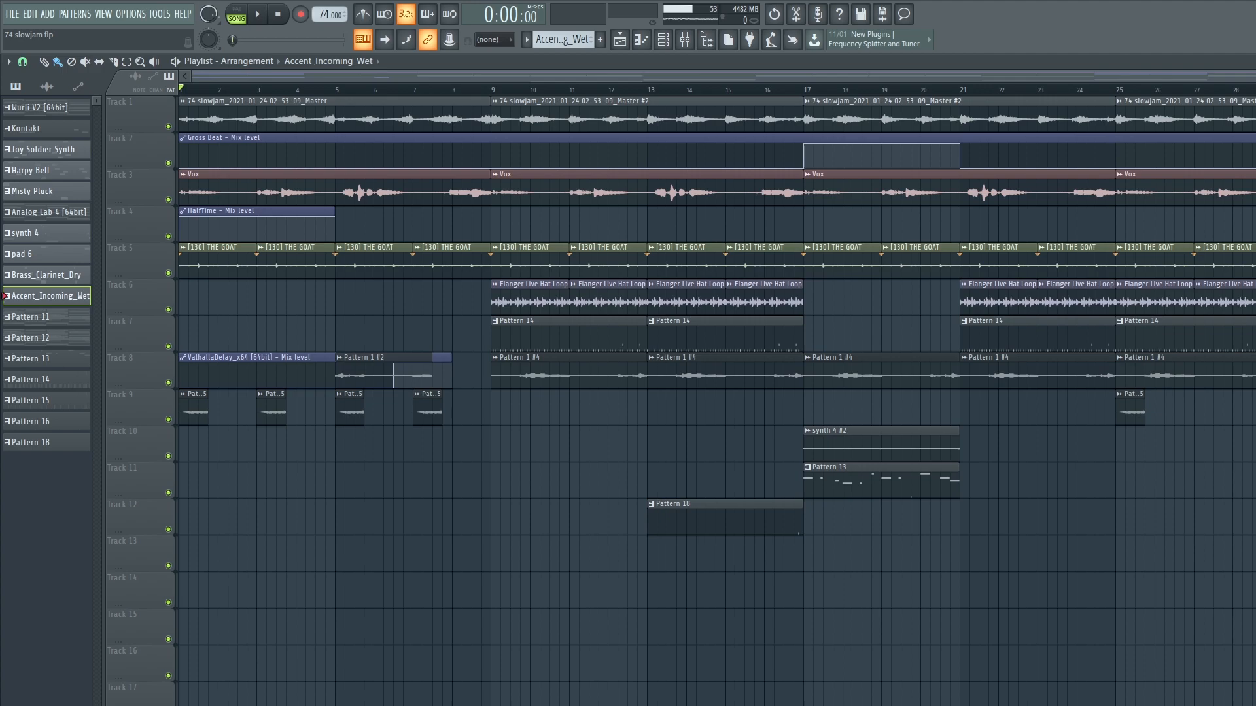